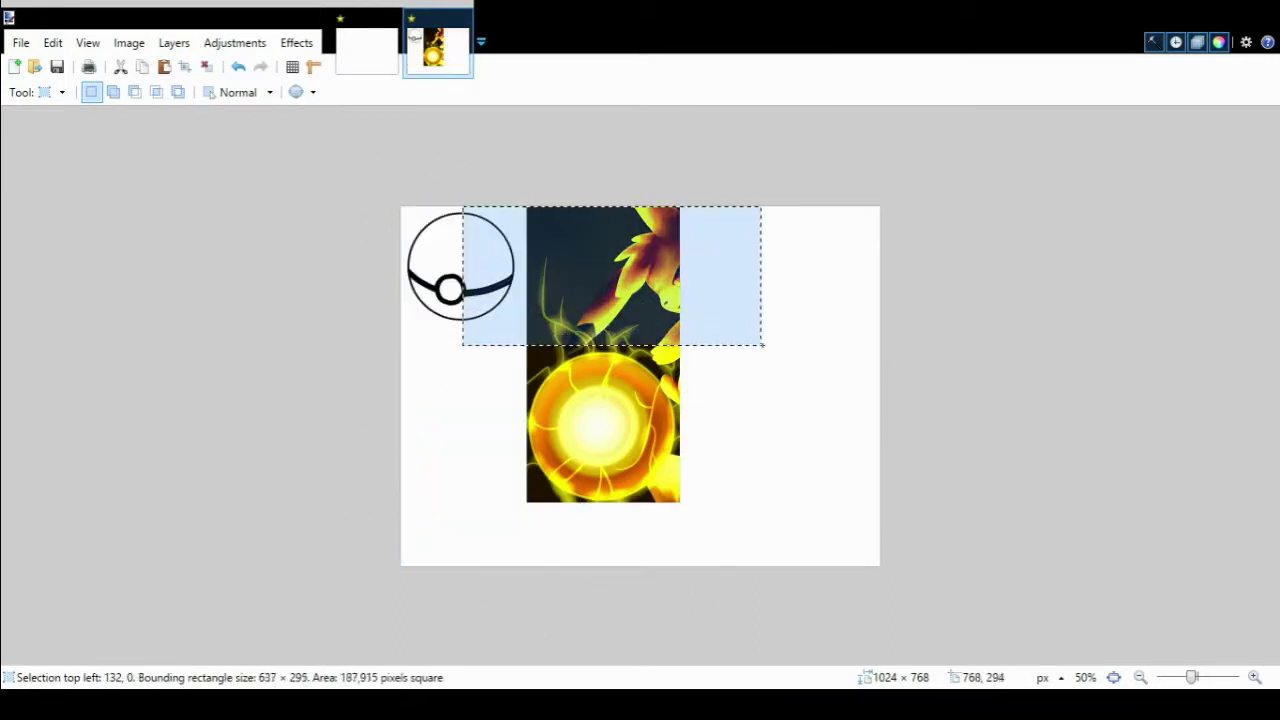
Remove the creature above the fireball, leaving only the glowing orb tightly selected.
left_click_drag(720, 340, 502, 523)
key("m")
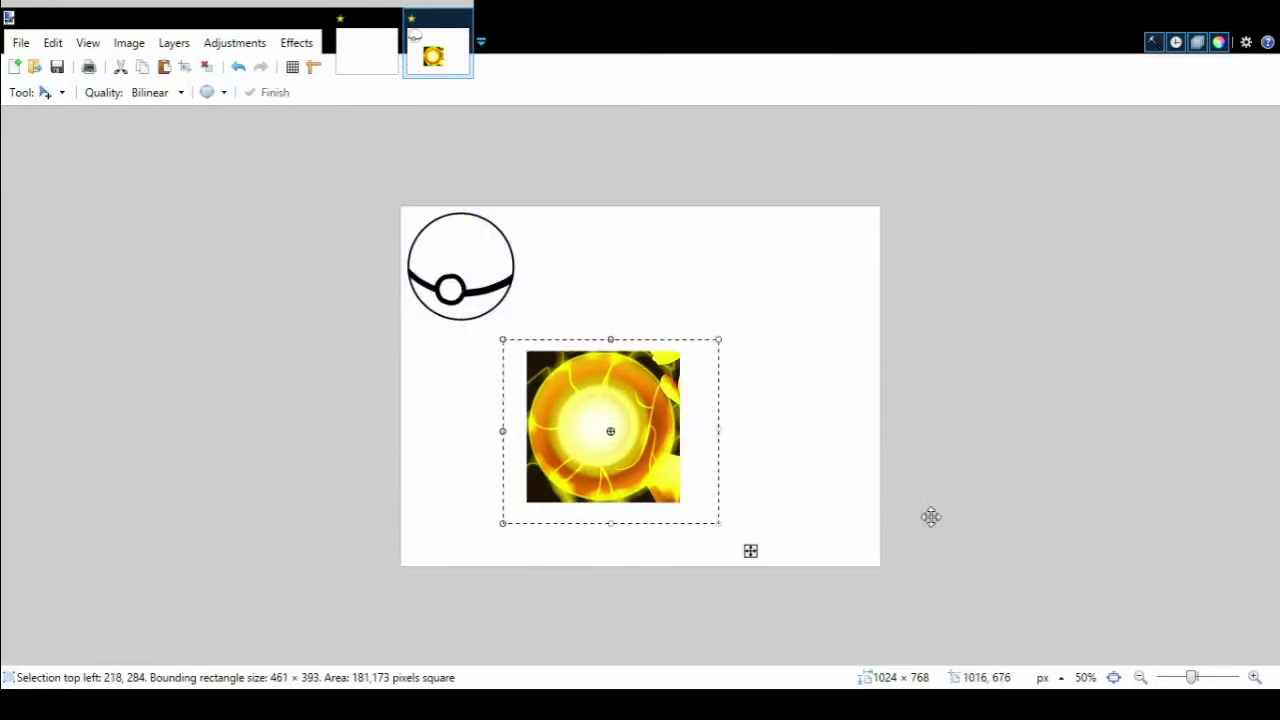
left_click_drag(702, 479, 731, 491)
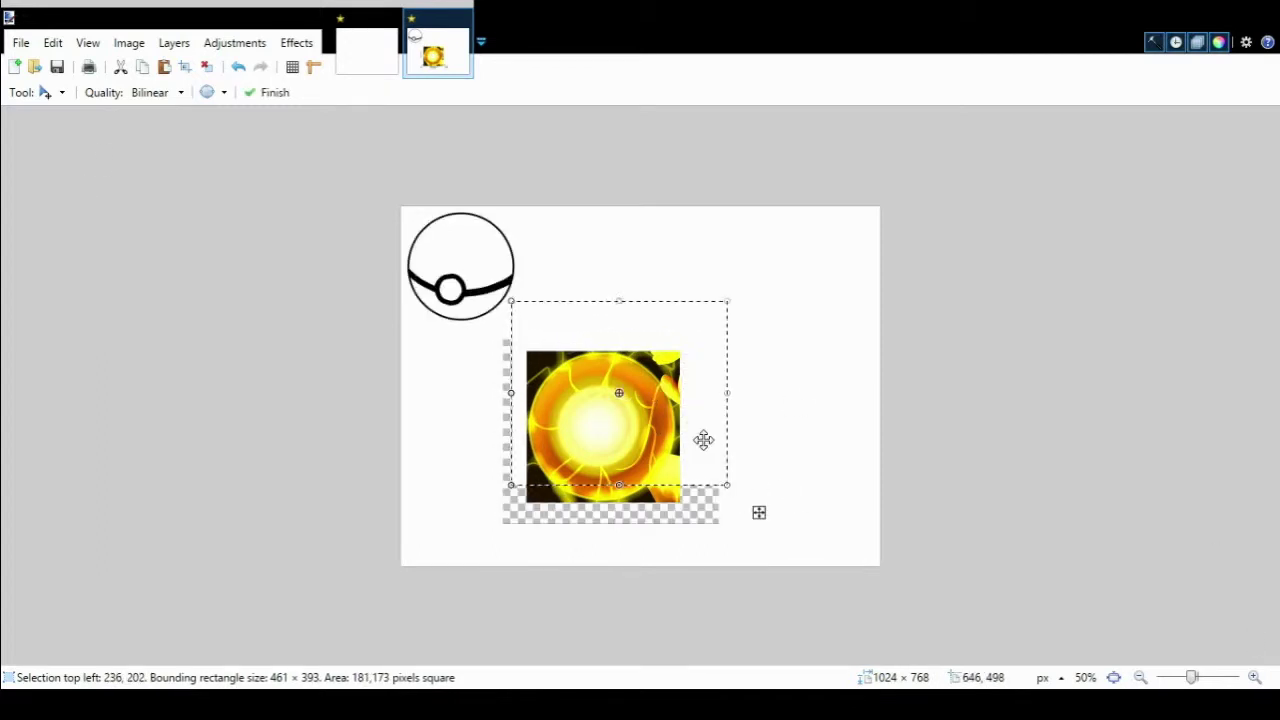
key("ctrl+z")
key("m")
mouse_move(532, 343)
left_mouse_down()
mouse_move(521, 352)
mouse_move(390, 198)
mouse_move(51, 160)
left_mouse_up()
Move the pokeball outline over the glowing orb.
key("s")
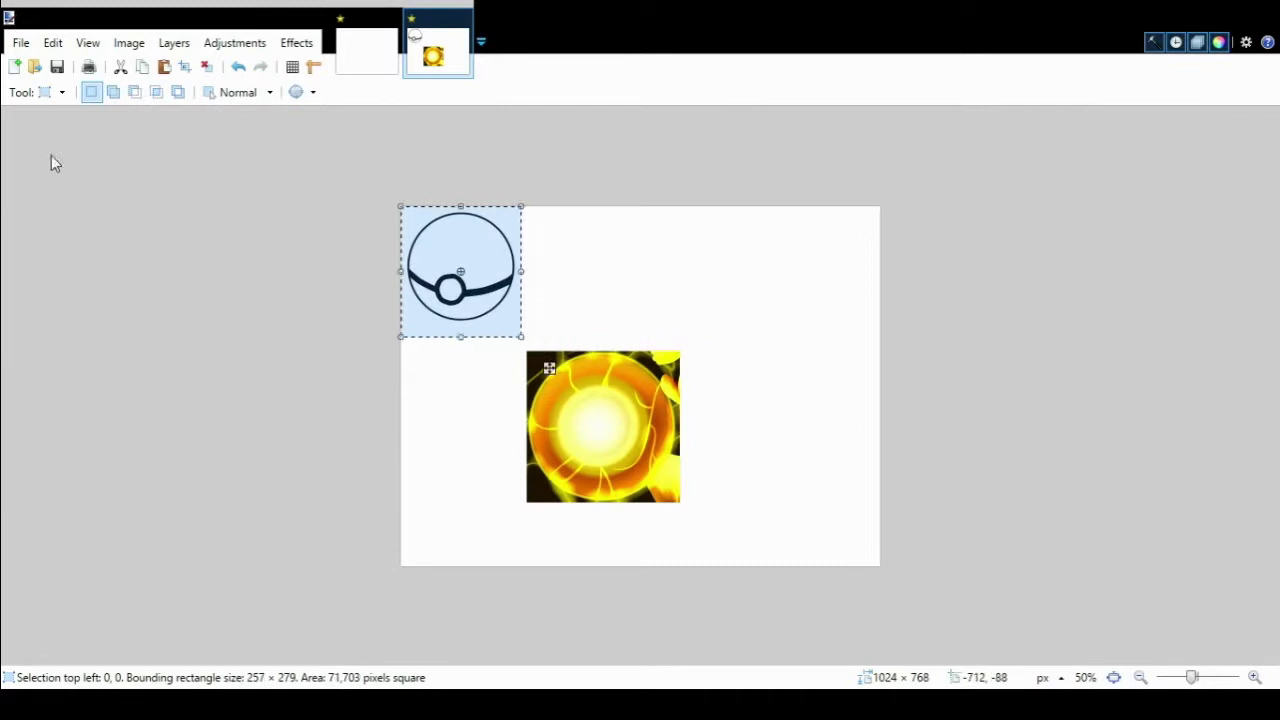
key("m")
left_click_drag(474, 293, 585, 375)
key("s")
left_click_drag(470, 326, 708, 523)
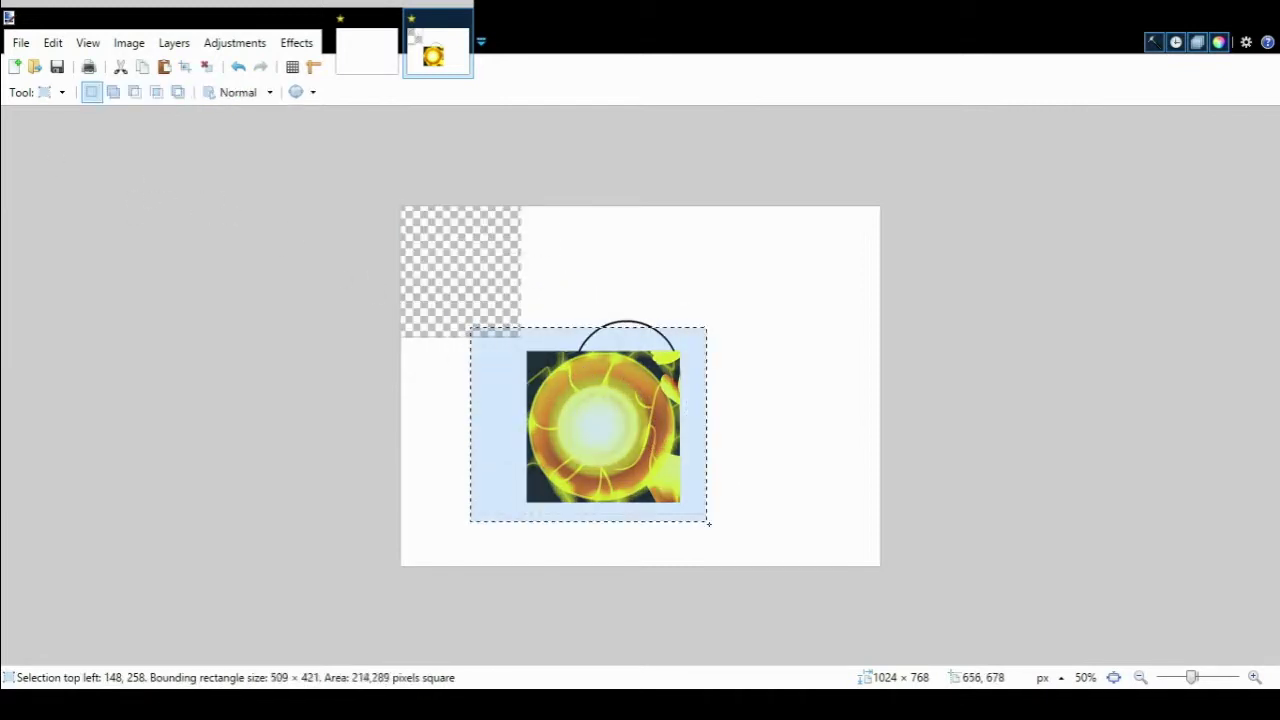
key("m")
left_click_drag(624, 420, 657, 369)
key("ctrl+z")
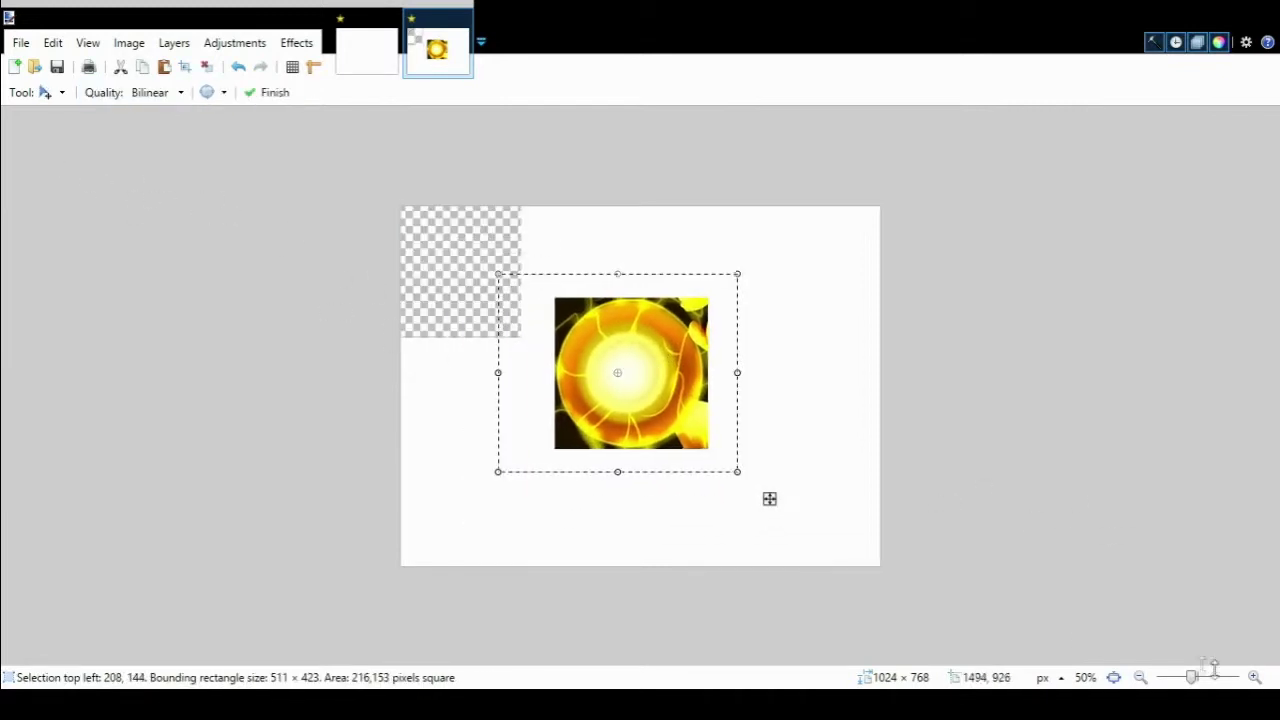
Magic Wand the white inside the pokeball outline so the orb fills it.
left_click(1050, 568)
left_click(37, 230)
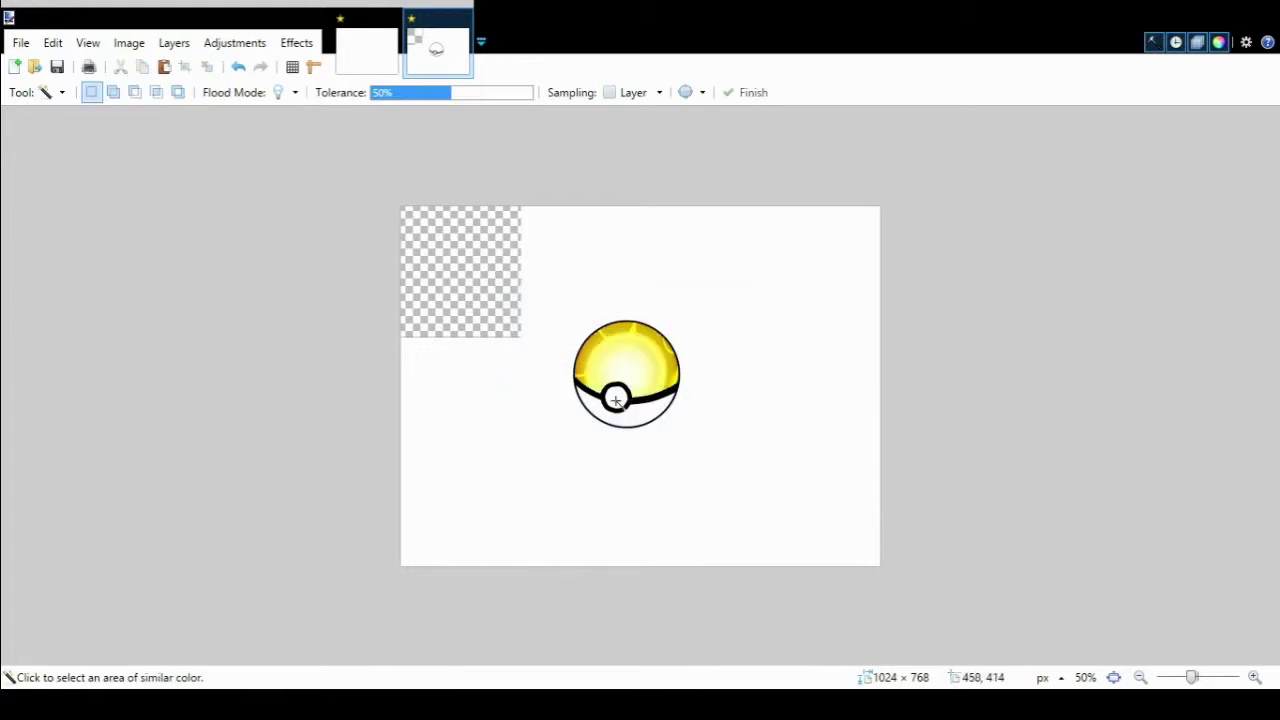
key("ctrl+y")
key("ctrl+y")
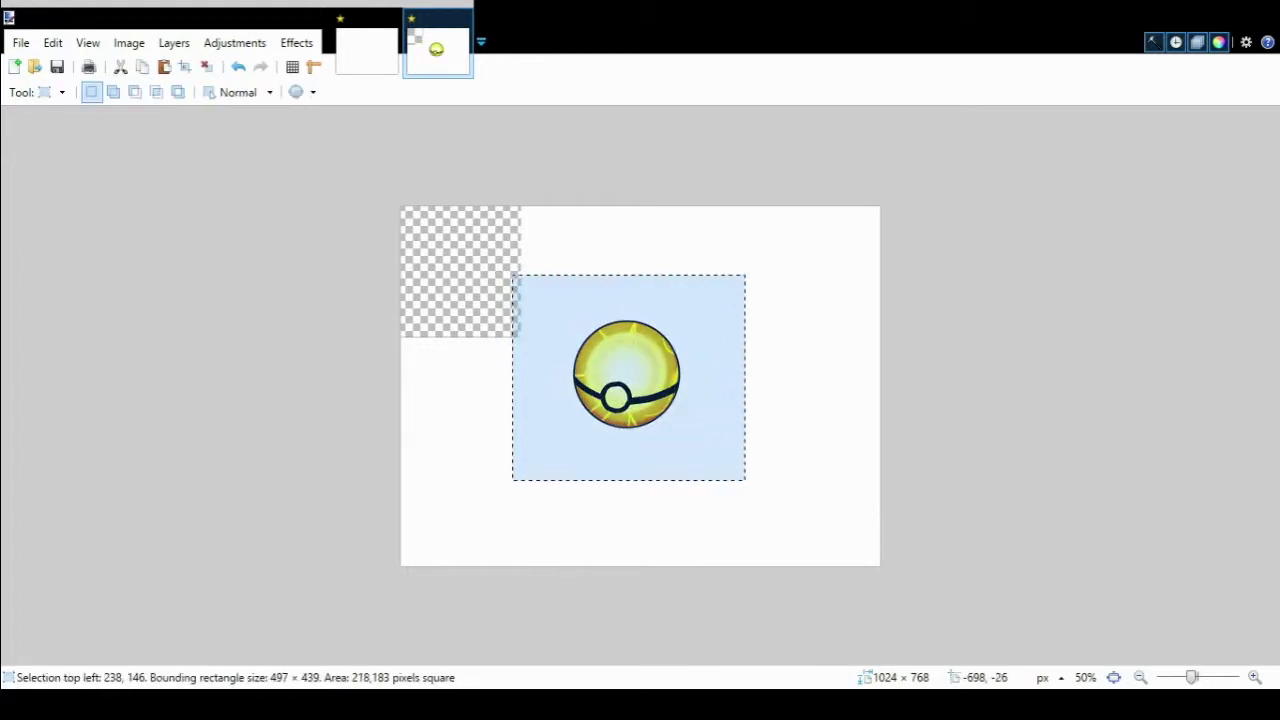
key("ctrl+y")
key("ctrl+y")
Shrink the combined ball to about 277×293 pixels near the canvas centre.
key("s")
left_click_drag(546, 287, 746, 494)
key("m")
left_click_drag(662, 364, 668, 350)
mouse_move(751, 477)
left_mouse_down()
mouse_move(728, 462)
mouse_move(729, 478)
left_mouse_up()
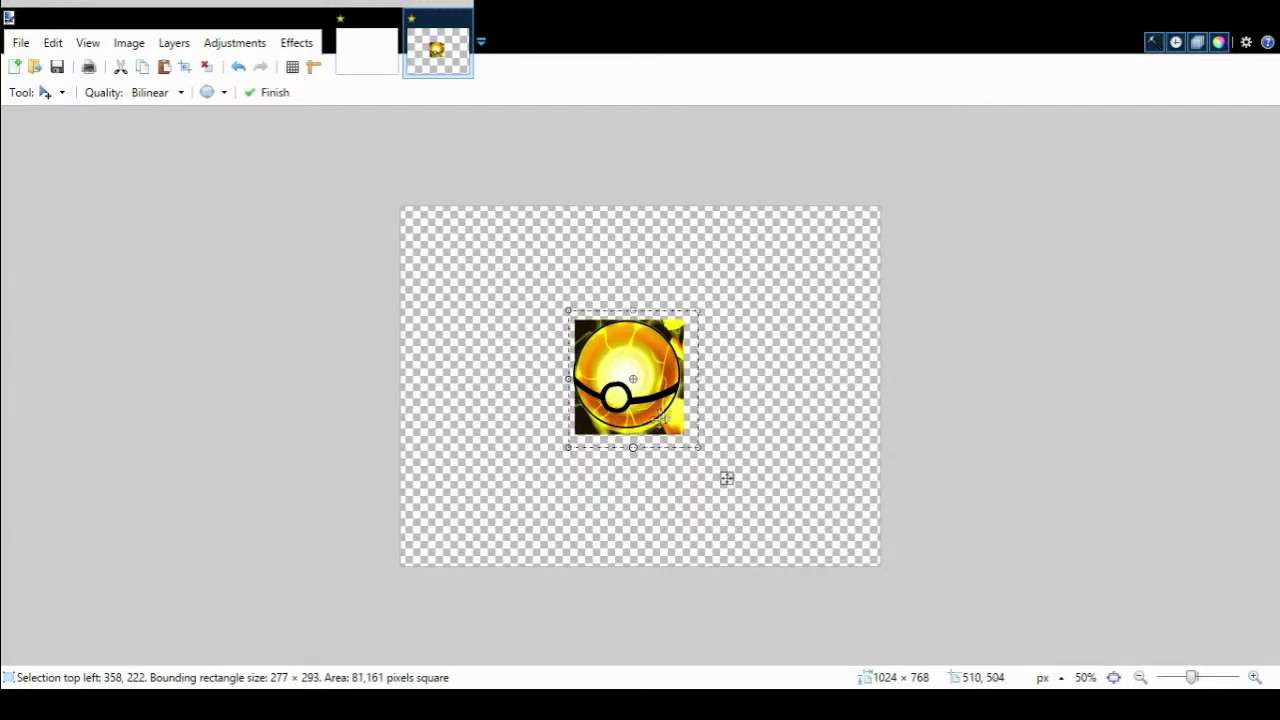
At 200% zoom, erase the ball's dark corners and fade its band with a 100%-hardness, width-40 eraser.
scroll(629, 371, "up", 1)
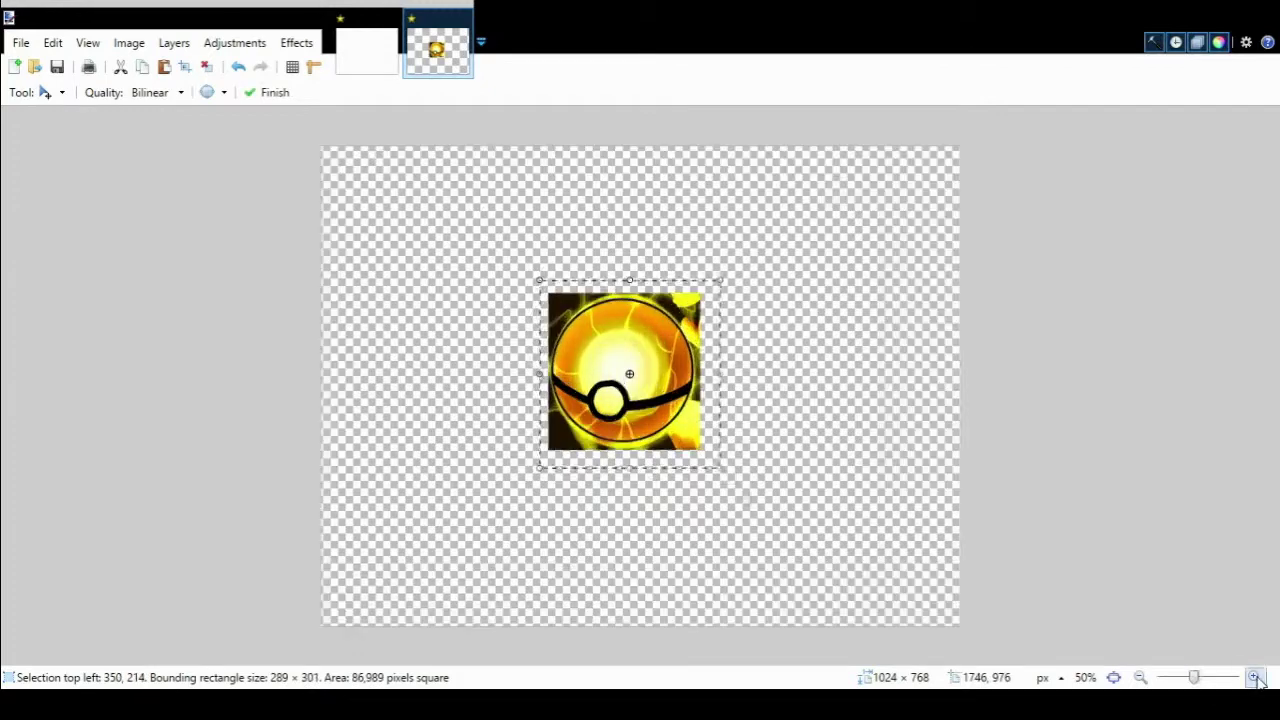
scroll(600, 343, "up", 3)
key("e")
left_click(450, 92)
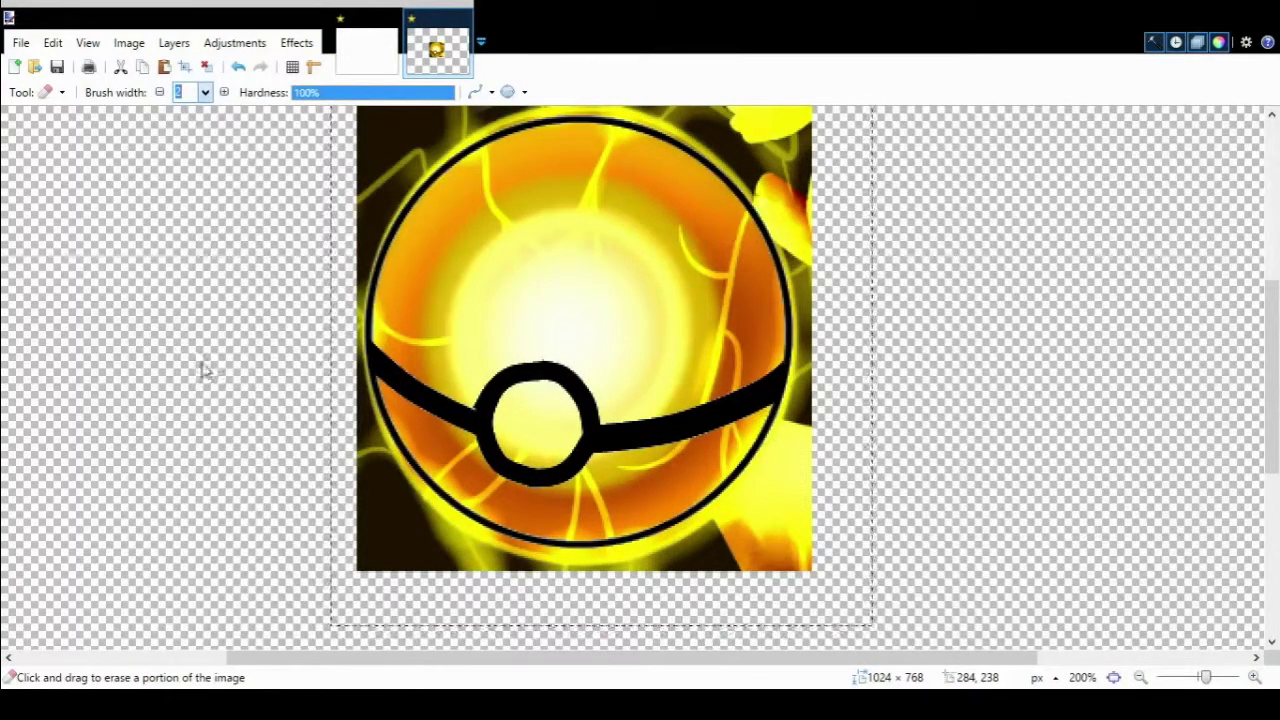
type("40")
mouse_move(740, 550)
left_mouse_down()
mouse_move(675, 567)
mouse_move(343, 571)
mouse_move(534, 577)
mouse_move(476, 568)
mouse_move(440, 530)
mouse_move(369, 517)
mouse_move(340, 338)
mouse_move(306, 300)
mouse_move(332, 288)
mouse_move(365, 150)
mouse_move(530, 240)
mouse_move(580, 190)
mouse_move(797, 200)
mouse_move(851, 514)
mouse_move(737, 632)
mouse_move(820, 523)
mouse_move(820, 343)
mouse_move(800, 312)
mouse_move(686, 218)
mouse_move(400, 220)
mouse_move(457, 214)
mouse_move(426, 183)
mouse_move(403, 270)
left_mouse_up()
scroll(365, 150, "up", 2)
key("s")
scroll(762, 509, "down", 3)
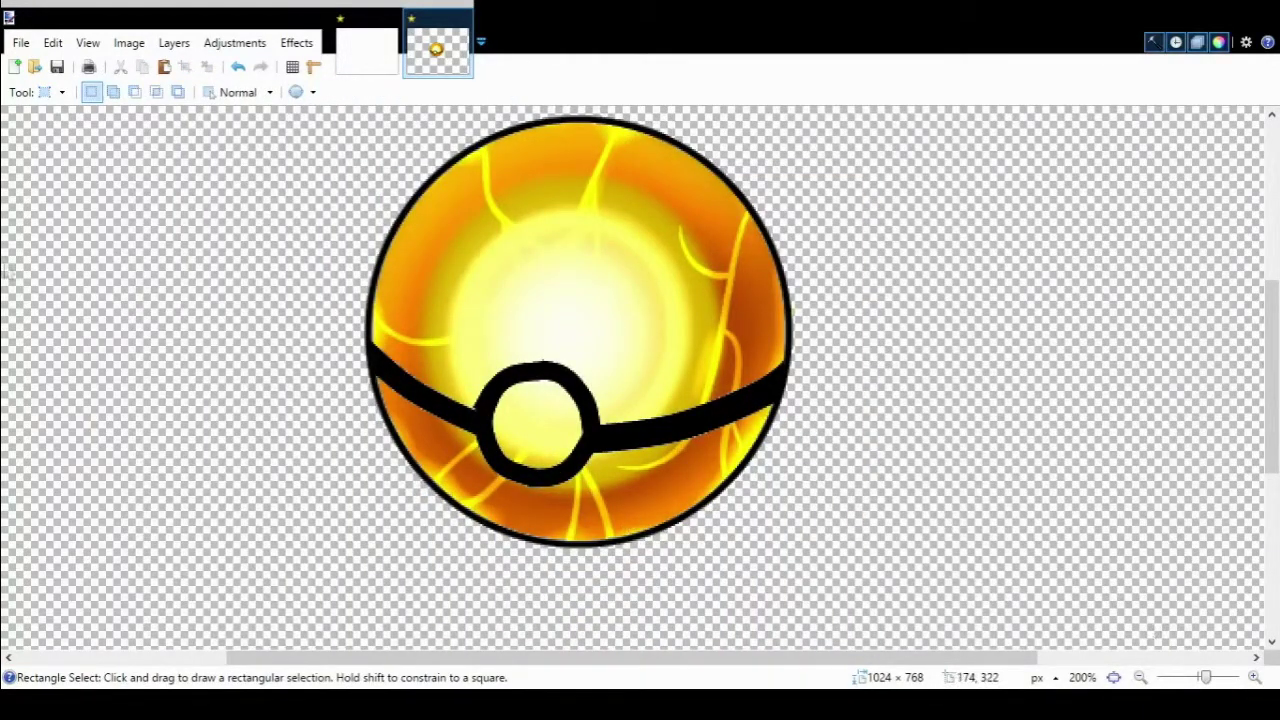
key("e")
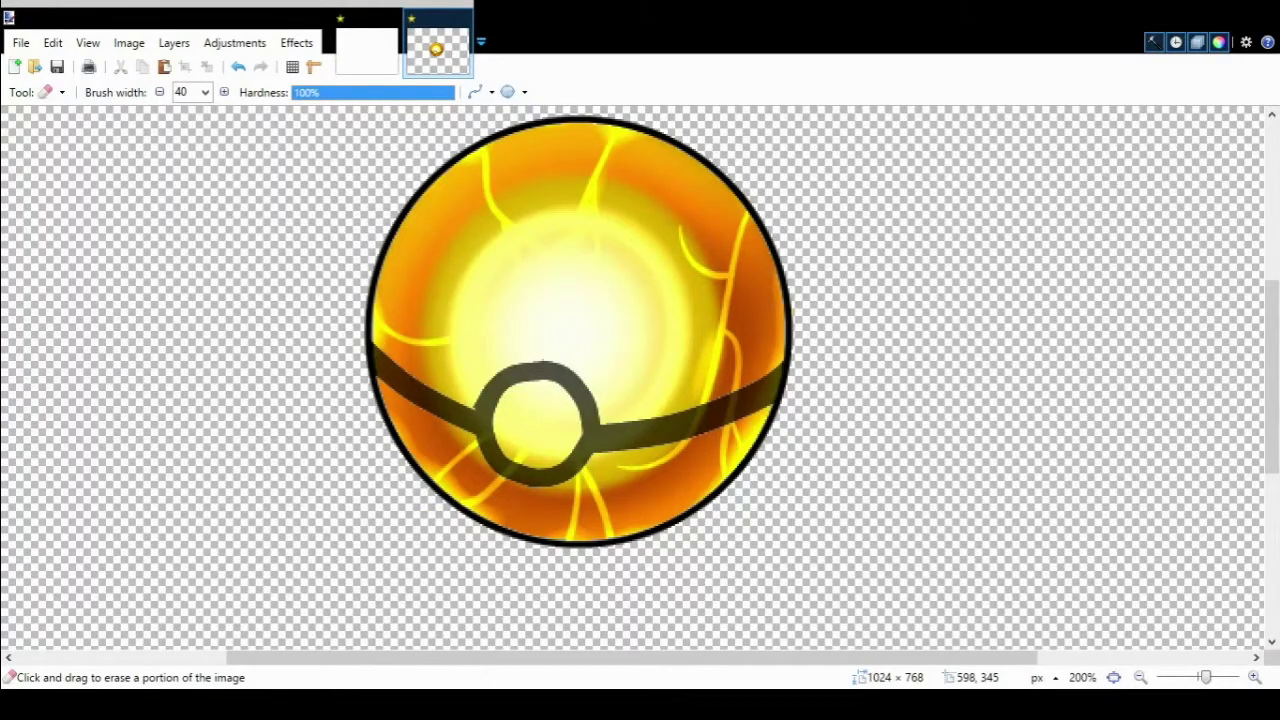
Paste the squirrel creature over the ball and delete its white background.
key("ctrl+v")
left_click(1140, 677)
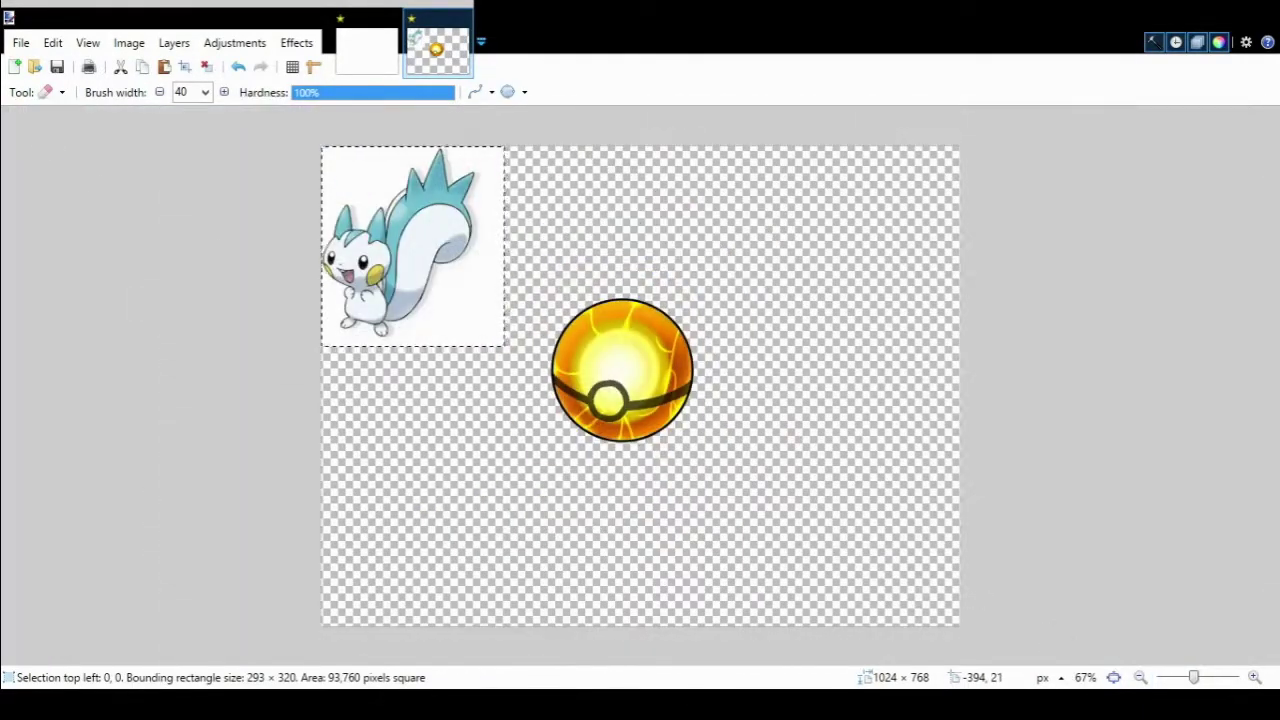
left_click_drag(363, 258, 572, 372)
key("s")
left_click(563, 309)
key("Delete")
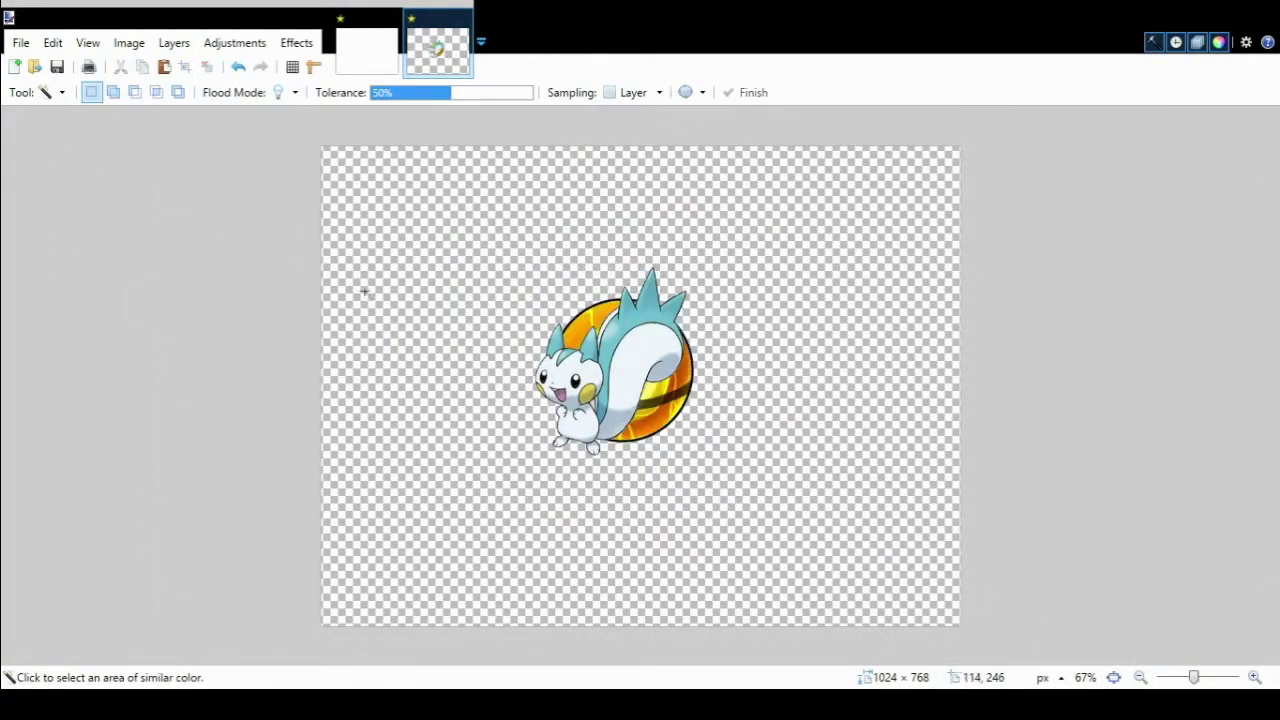
Tilt the creature and nudge it slightly down, centred inside the orange pokeball.
key("s")
mouse_move(480, 260)
left_mouse_down()
mouse_move(706, 489)
mouse_move(757, 506)
mouse_move(691, 506)
mouse_move(737, 457)
mouse_move(734, 468)
left_mouse_up()
key("m")
left_click_drag(650, 362, 650, 366)
key("Return")
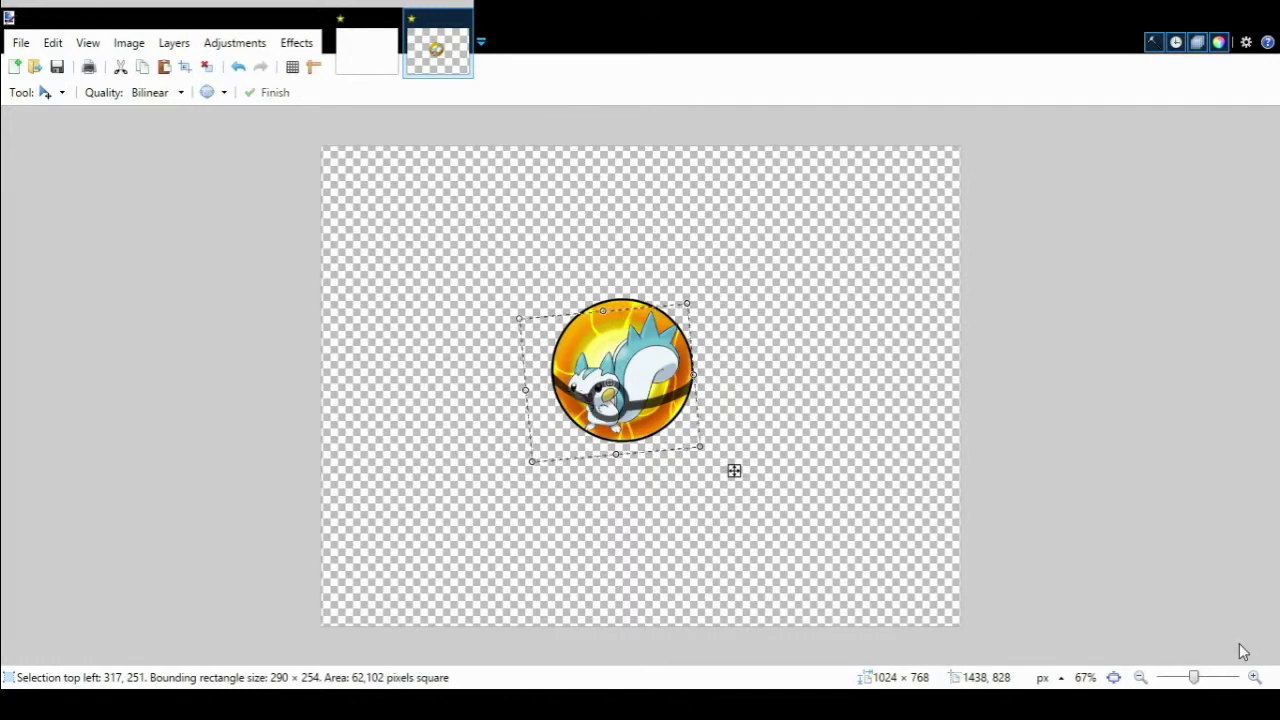
key("ctrl+d")
key("s")
left_click(1254, 677)
left_click(1254, 677)
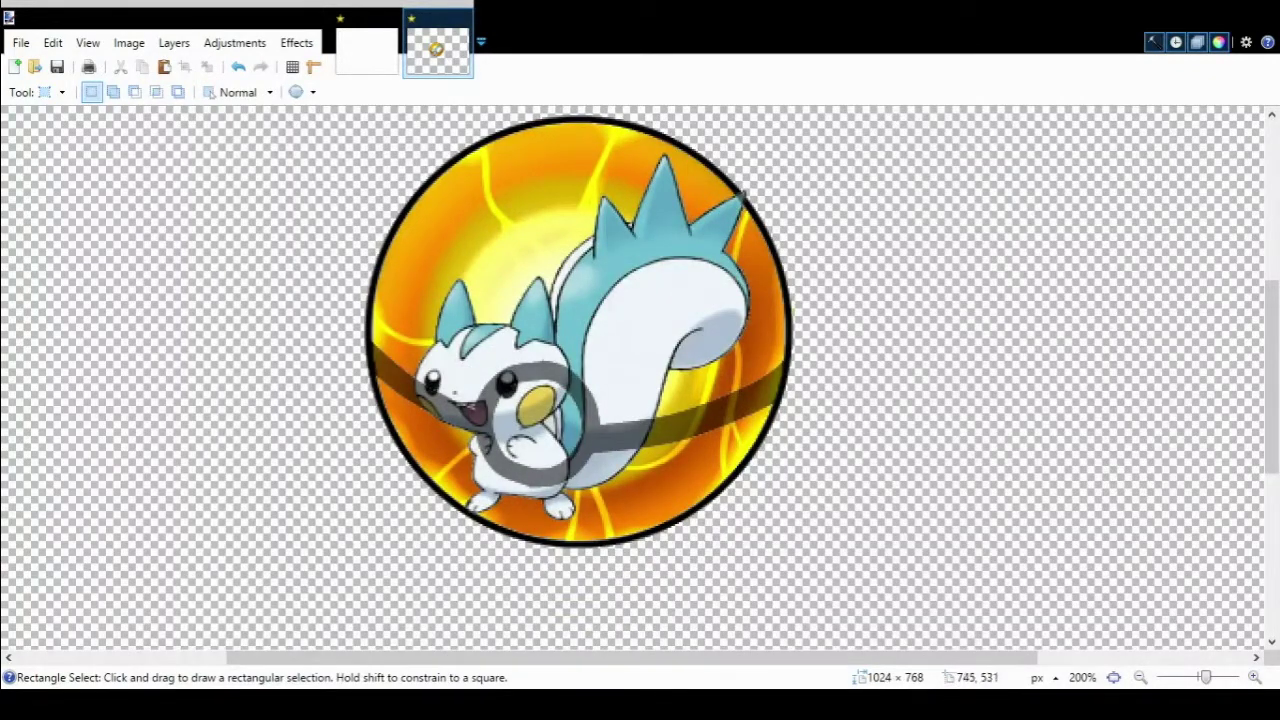
key("ctrl+b")
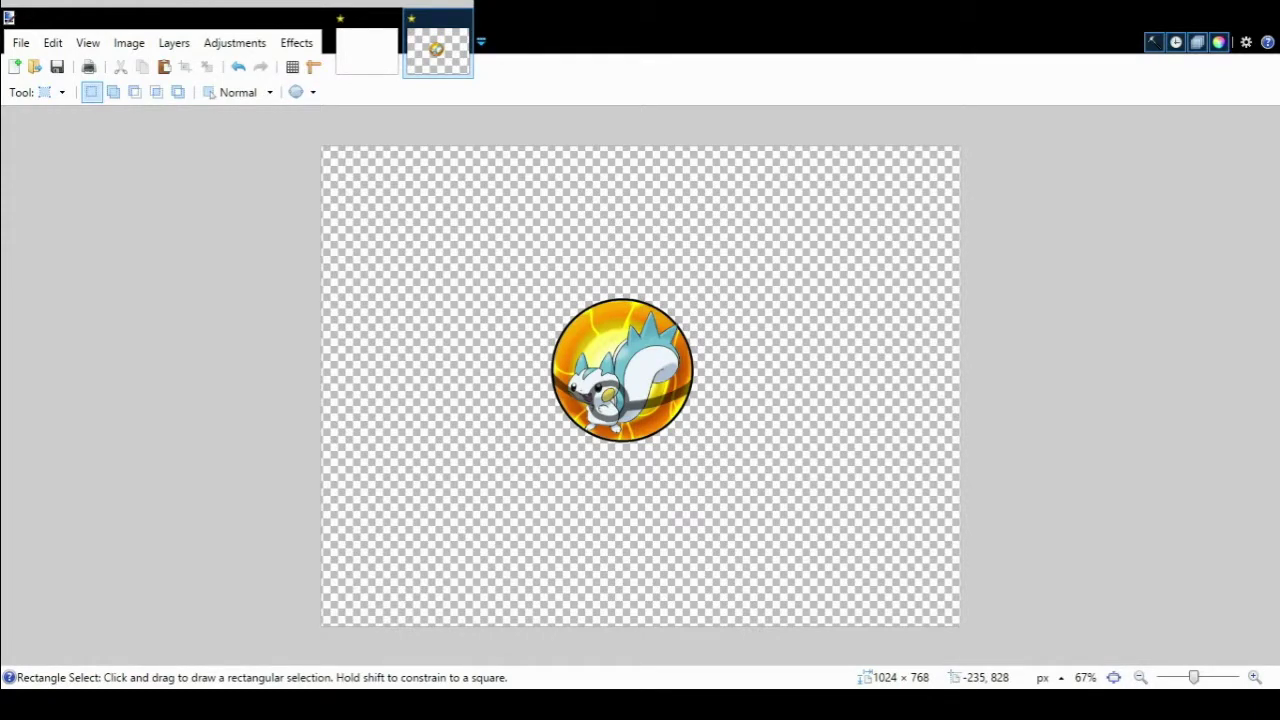
Paste the smoke image and move a square of green smoke to the canvas centre.
key("ctrl+v")
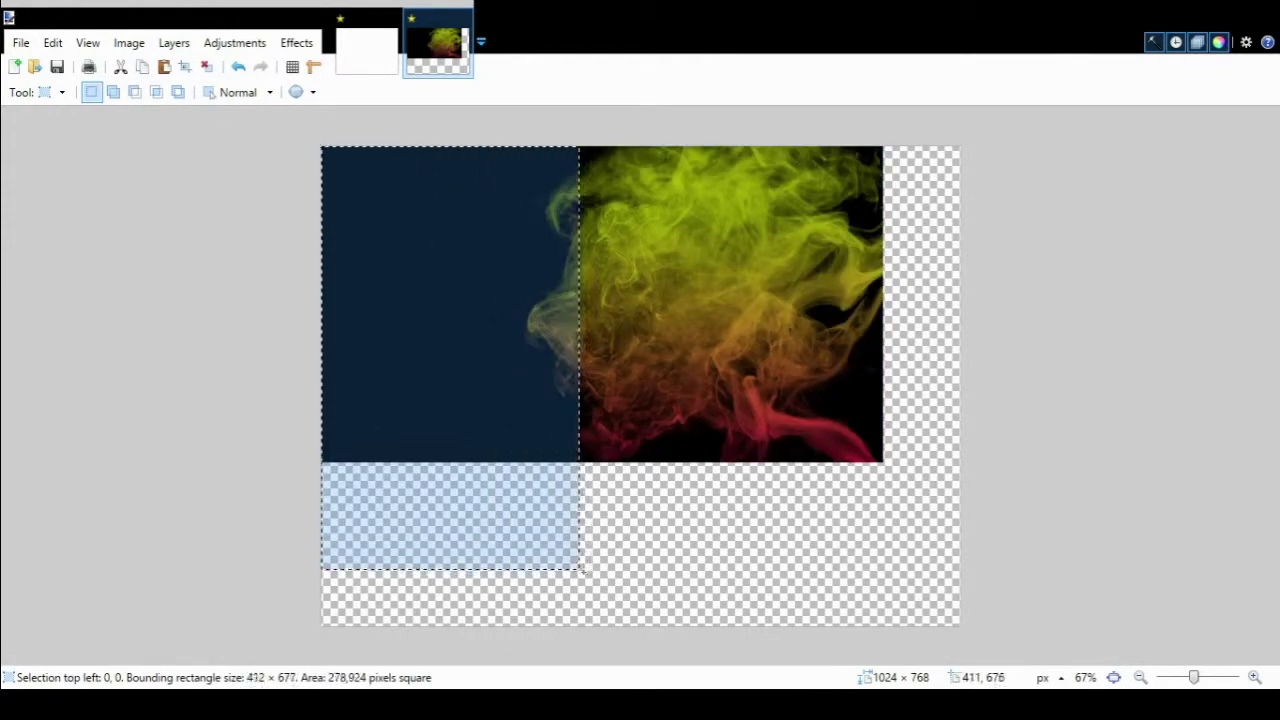
left_click_drag(920, 558, 704, 453)
left_click(857, 449)
left_click_drag(941, 435, 808, 69)
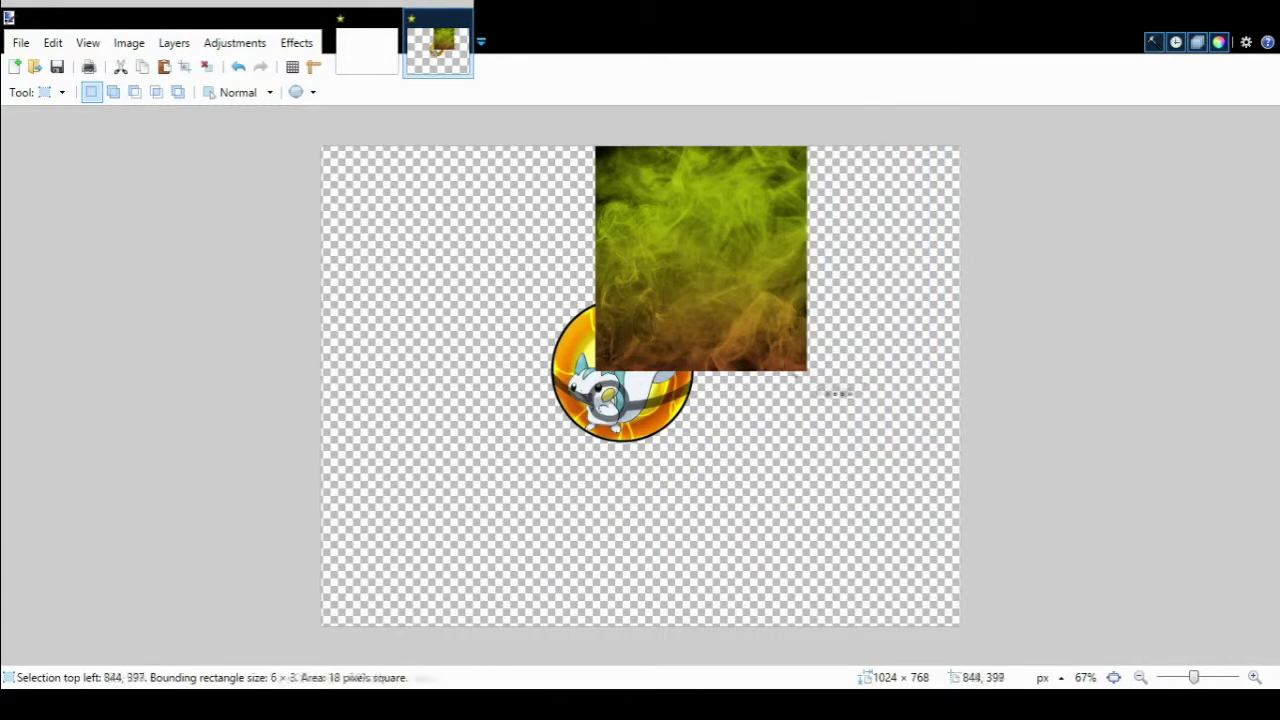
left_click_drag(851, 394, 562, 146)
key("m")
left_click_drag(632, 219, 543, 323)
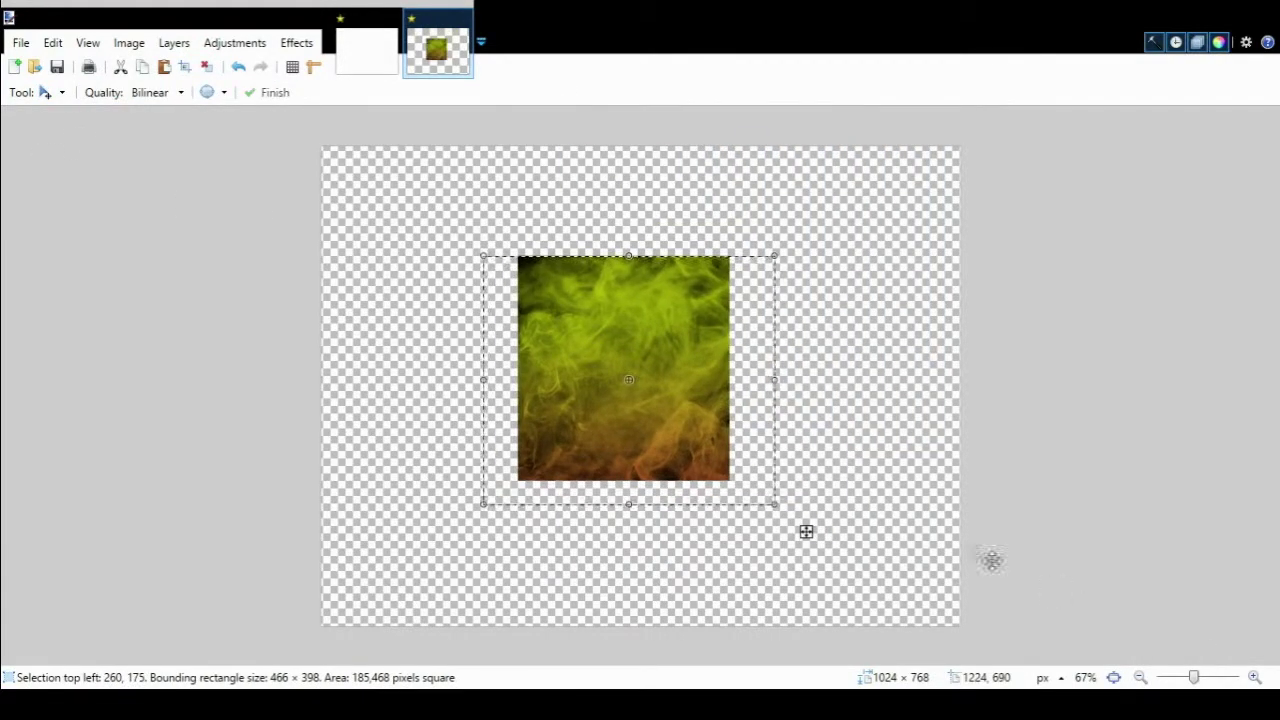
key("Return")
Restore the ball on top and shift the smoke up-right so the ball sits lower-left.
key("ctrl+y")
key("ctrl+y")
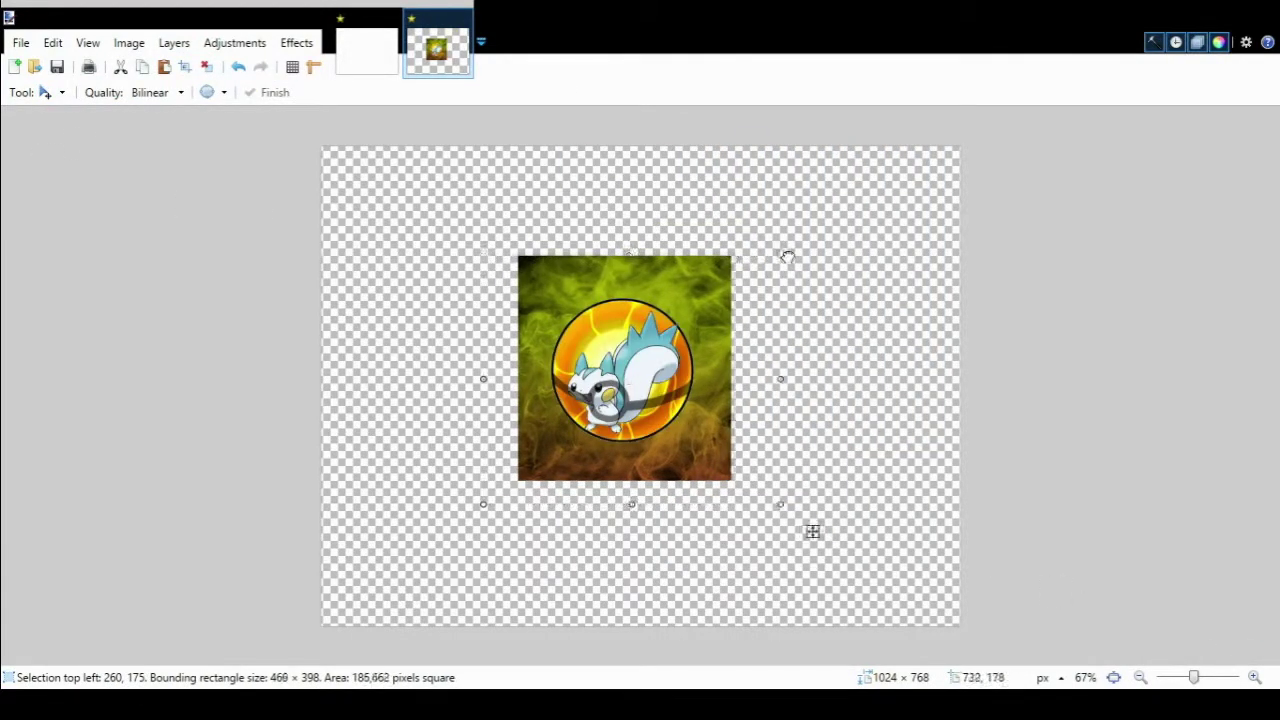
key("ctrl+y")
key("ctrl+y")
left_click_drag(740, 272, 753, 249)
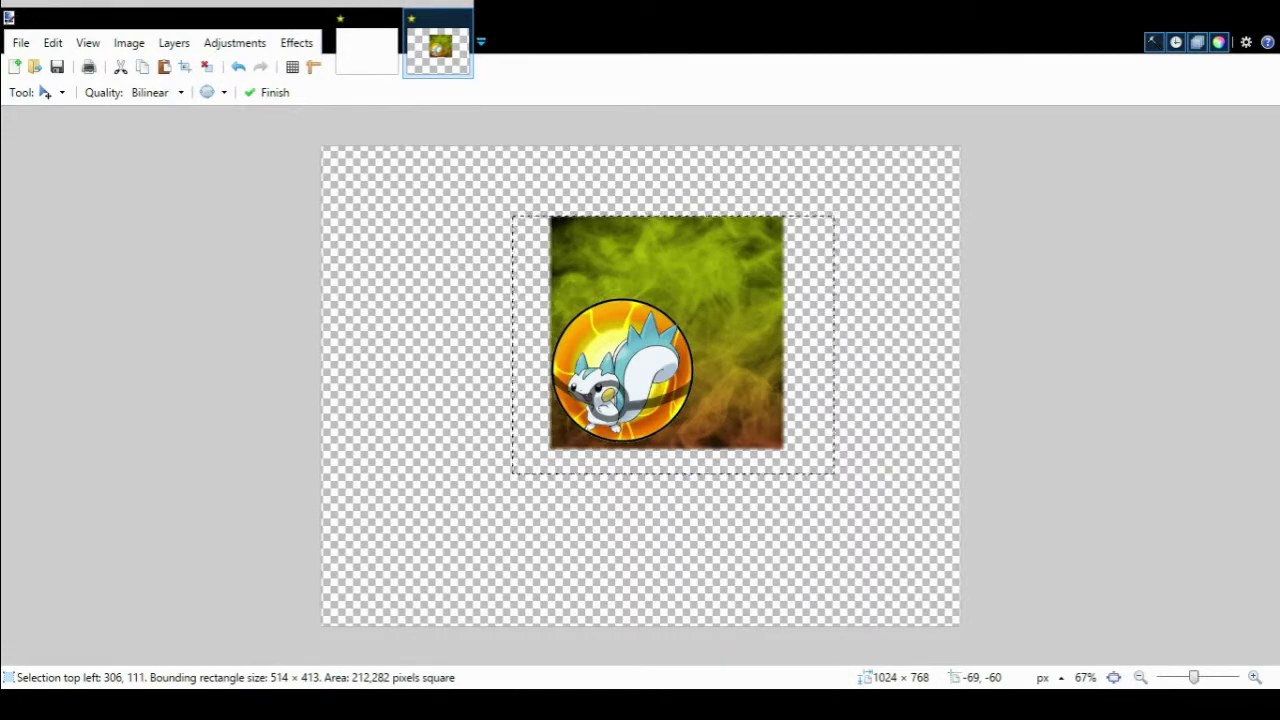
key("s")
left_click(450, 376)
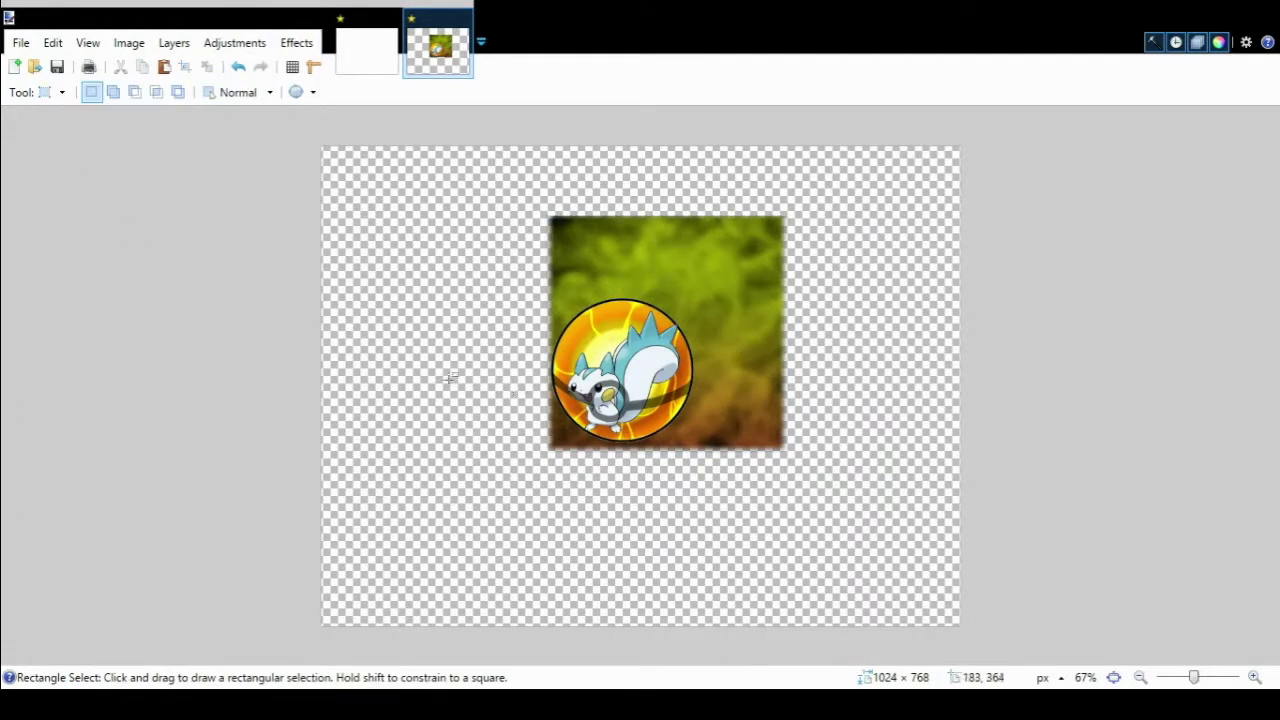
Shift the ball right and stretch the pasted MattAttackLP signature across the smoke's top.
mouse_move(510, 280)
left_mouse_down()
mouse_move(706, 478)
mouse_move(824, 512)
left_mouse_up()
key("m")
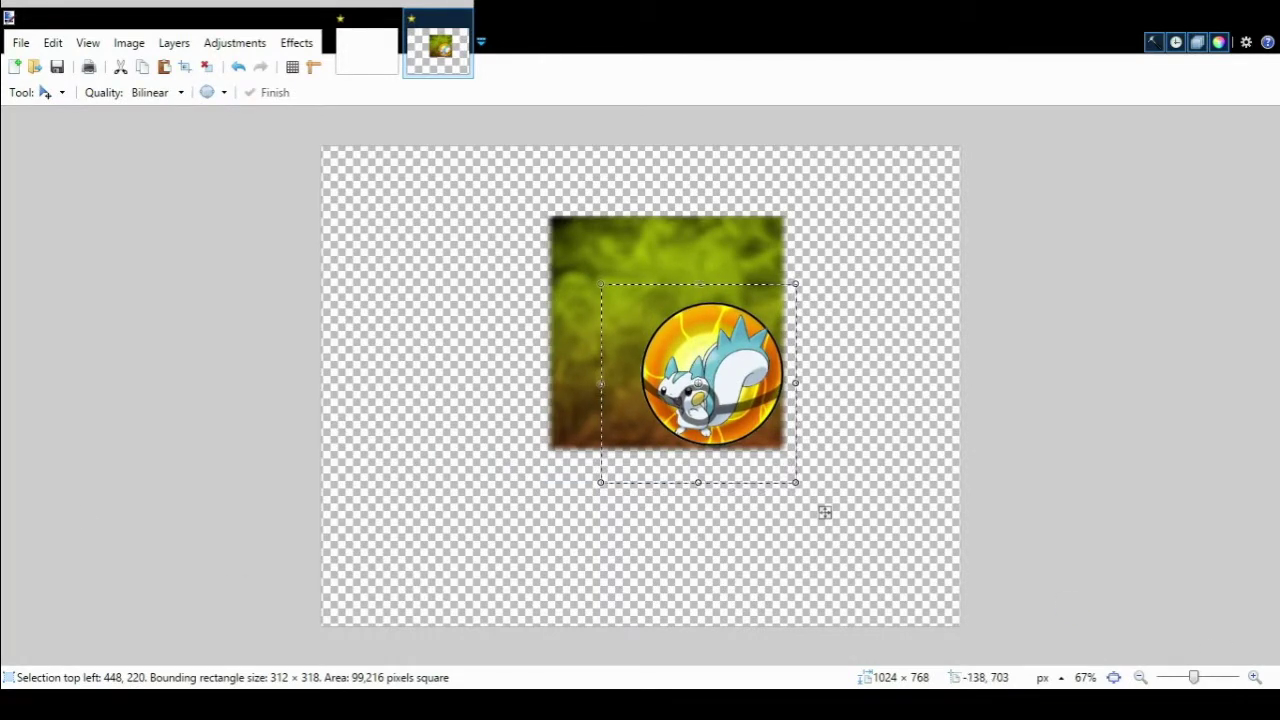
key("ctrl+v")
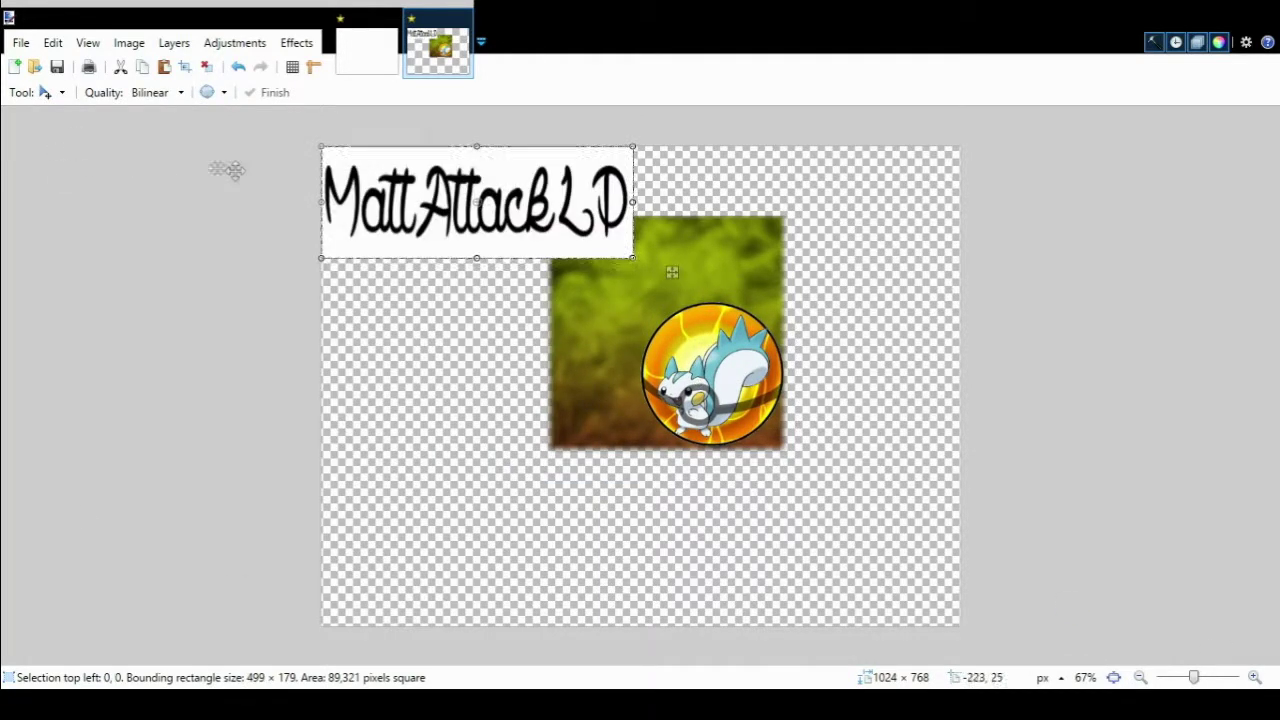
mouse_move(672, 272)
left_mouse_down()
mouse_move(871, 337)
mouse_move(815, 295)
left_mouse_up()
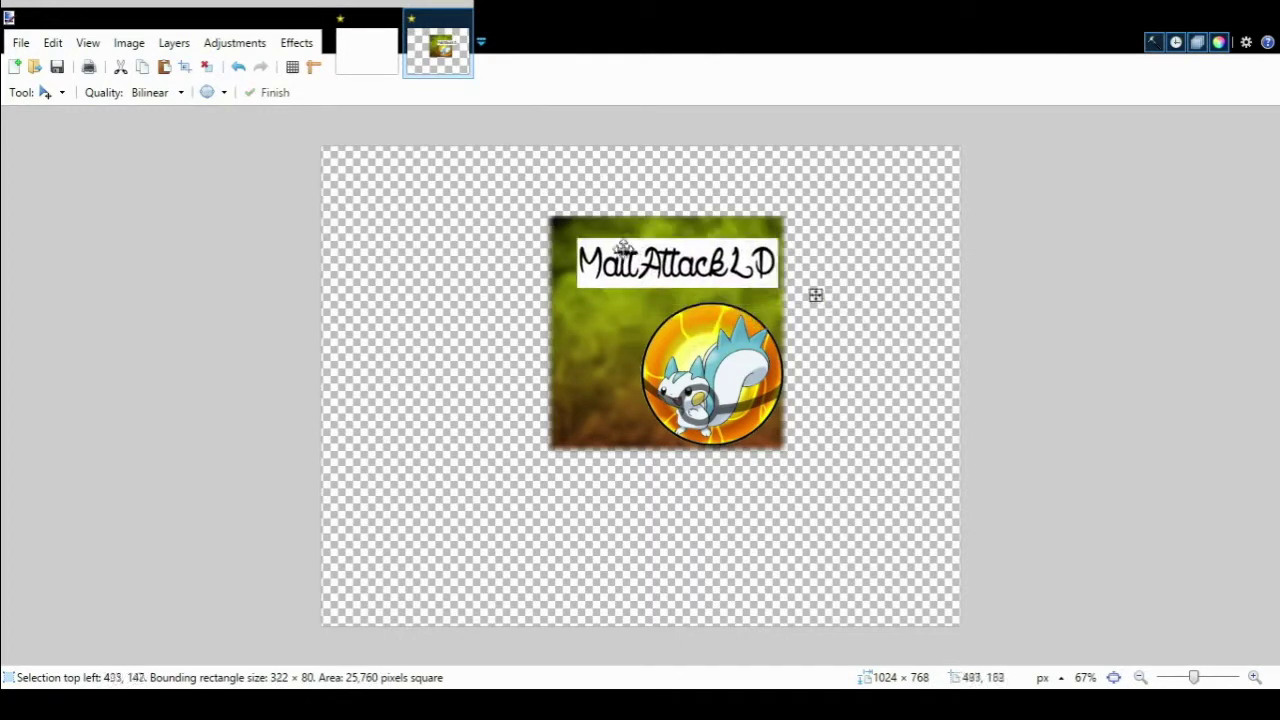
left_click_drag(622, 250, 596, 246)
left_click_drag(767, 256, 787, 256)
left_click_drag(566, 256, 556, 256)
Magic Wand away the white around the signature letters, leaving black script.
left_click(23, 183)
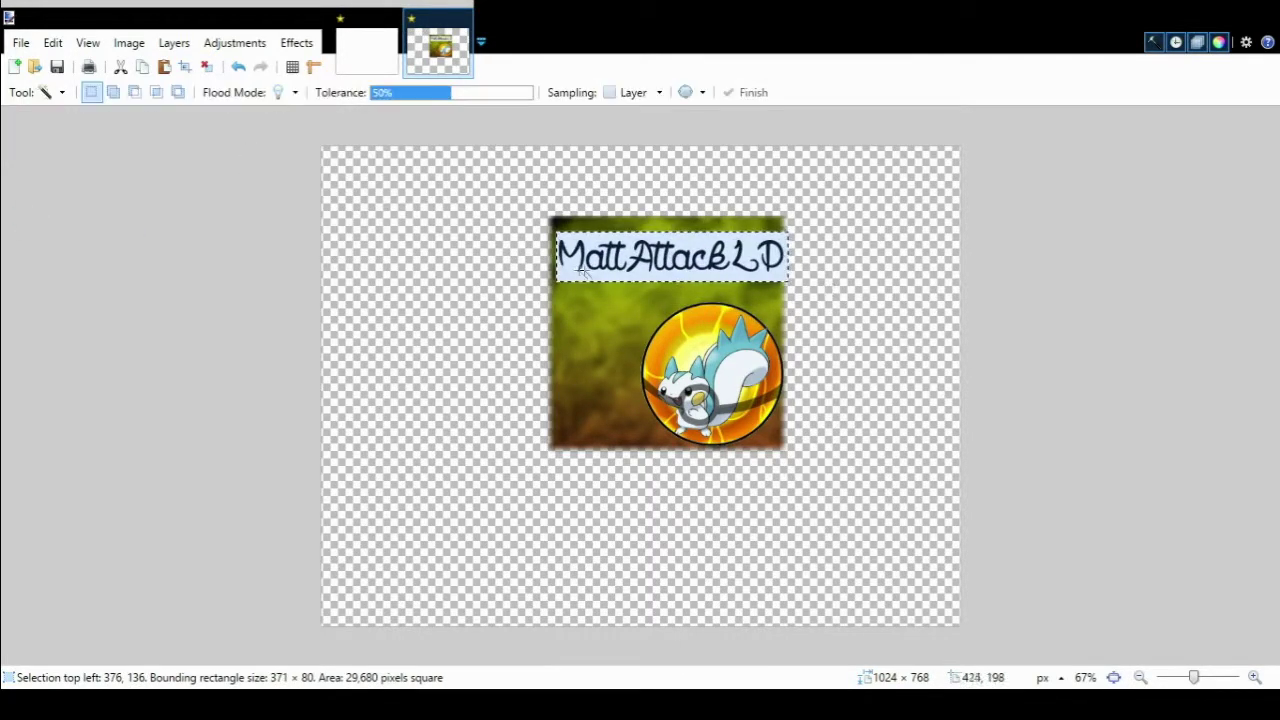
left_click(610, 257)
key("ctrl+d")
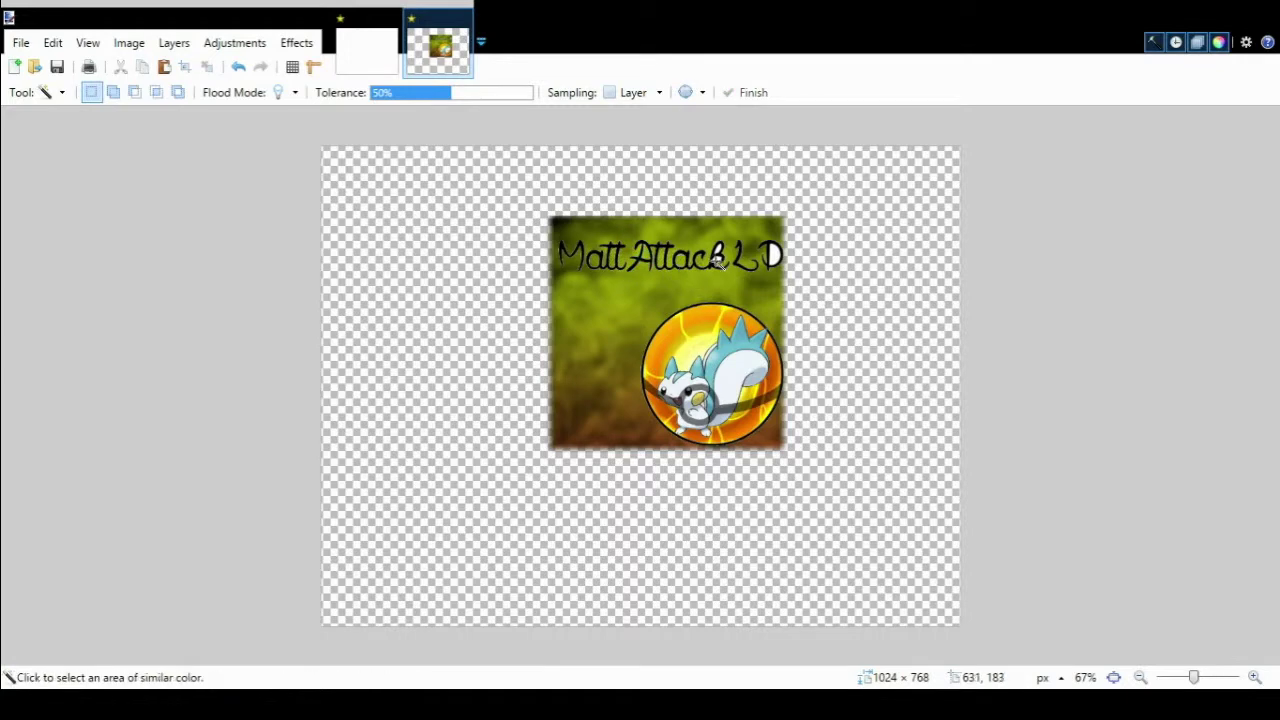
left_click(776, 257)
key("ctrl+d")
Paste the Twitch page screenshot and delete its lower part and the banner beside the avatar.
key("ctrl+v")
left_click_drag(477, 391, 417, 360)
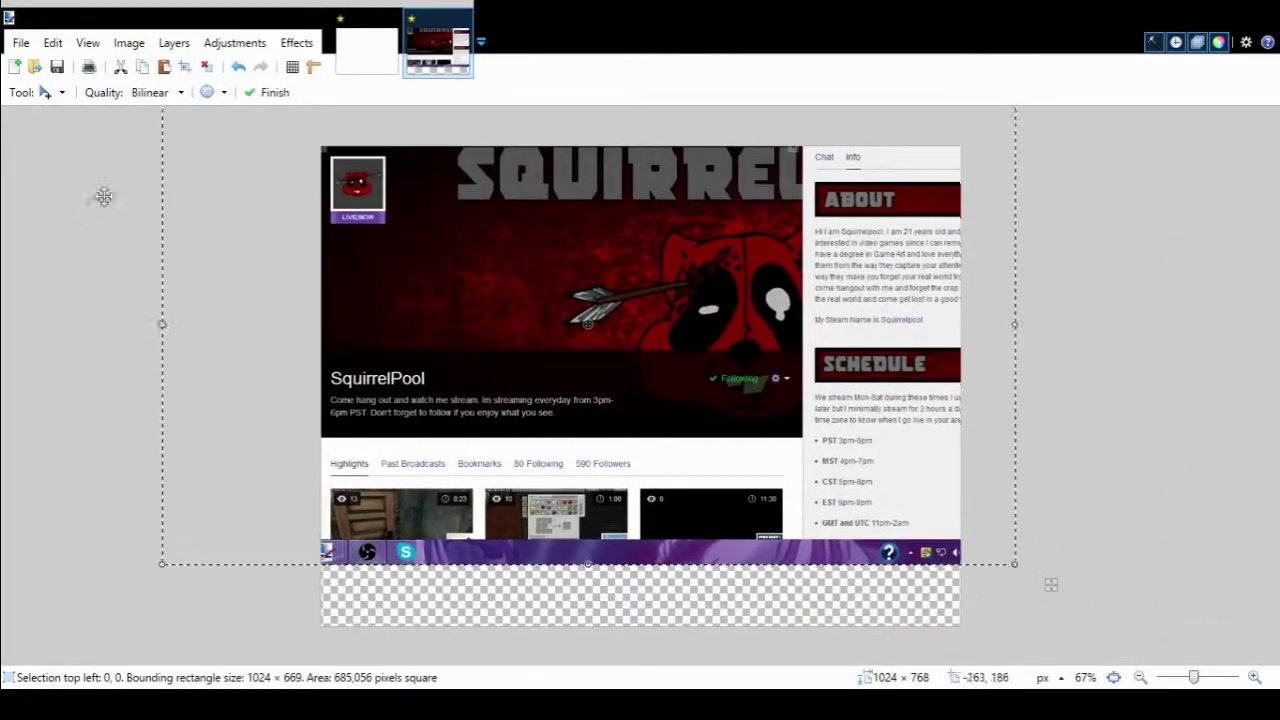
key("s")
left_click_drag(296, 610, 975, 219)
key("Delete")
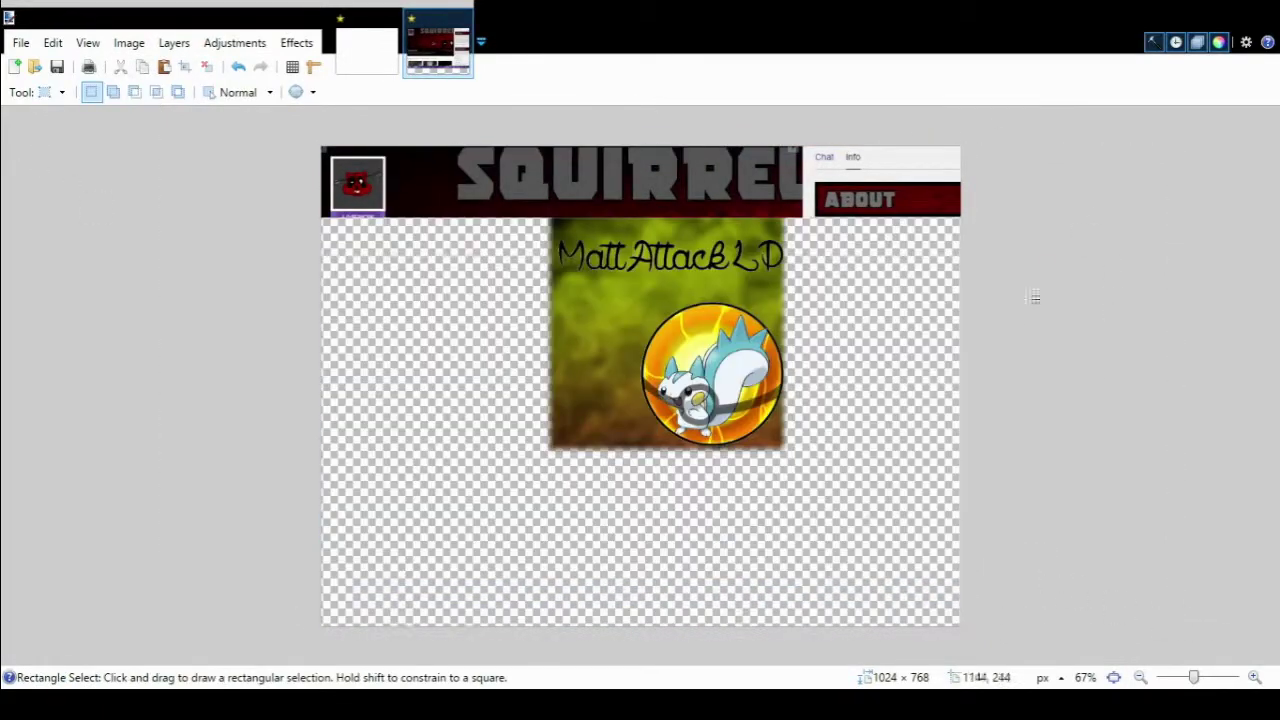
left_click_drag(1034, 303, 468, 95)
key("Delete")
Move the avatar box lower-left and delete the dark and purple strips around it.
left_click_drag(321, 147, 416, 238)
key("m")
left_click_drag(343, 175, 573, 404)
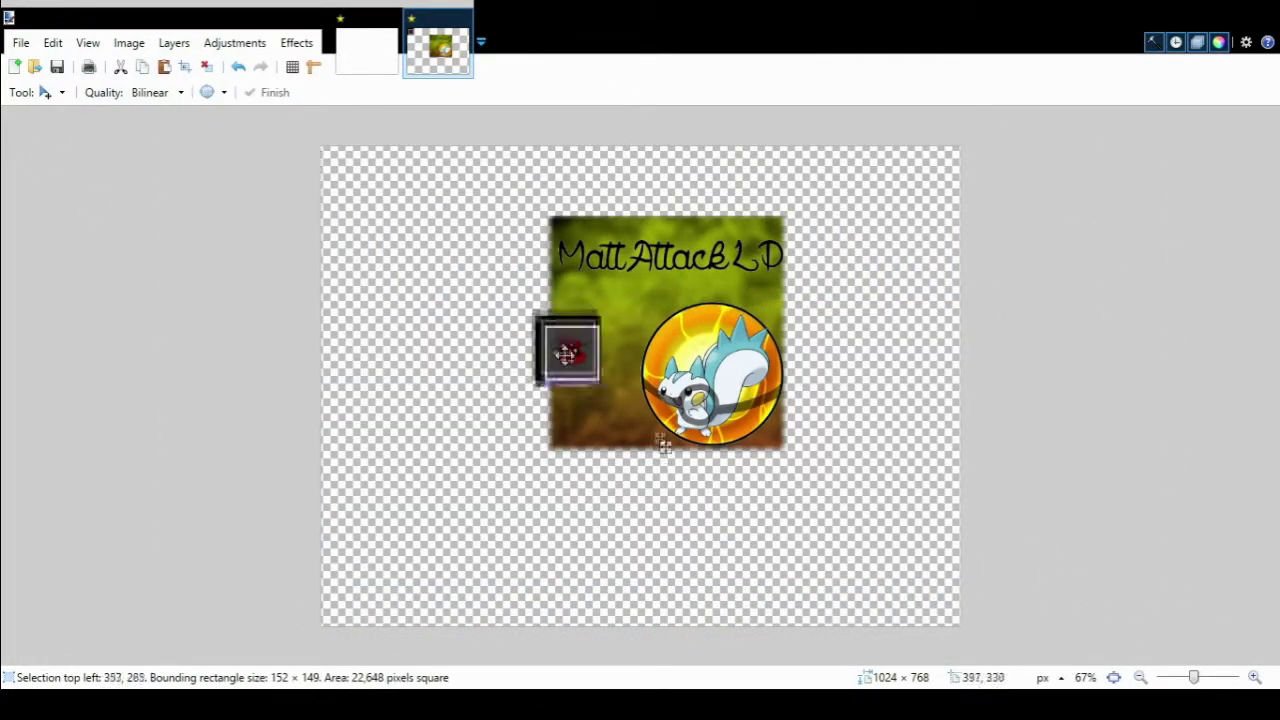
key("ctrl+plus")
key("ctrl+plus")
key("ctrl+plus")
key("s")
mouse_move(303, 265)
left_mouse_down()
mouse_move(614, 371)
mouse_move(557, 560)
left_mouse_up()
key("Delete")
key("Delete")
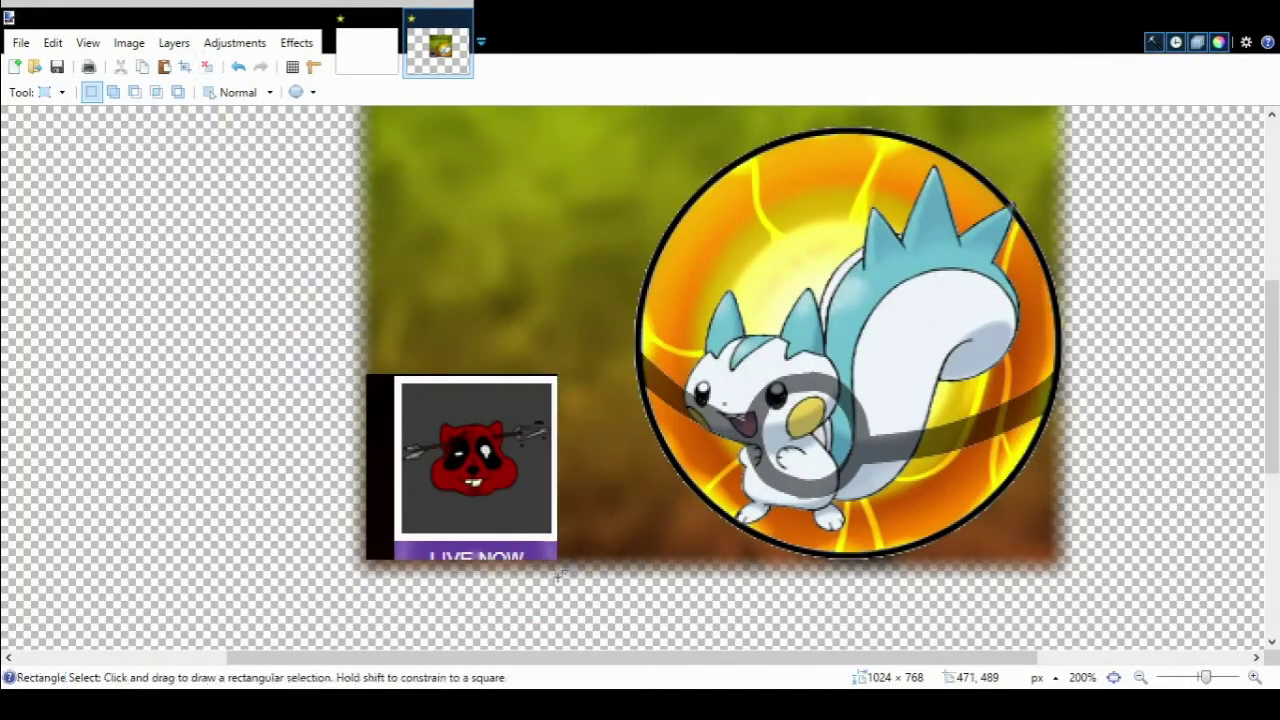
mouse_move(590, 600)
left_mouse_down()
mouse_move(372, 553)
mouse_move(353, 534)
left_mouse_up()
key("Delete")
left_click_drag(338, 345, 377, 555)
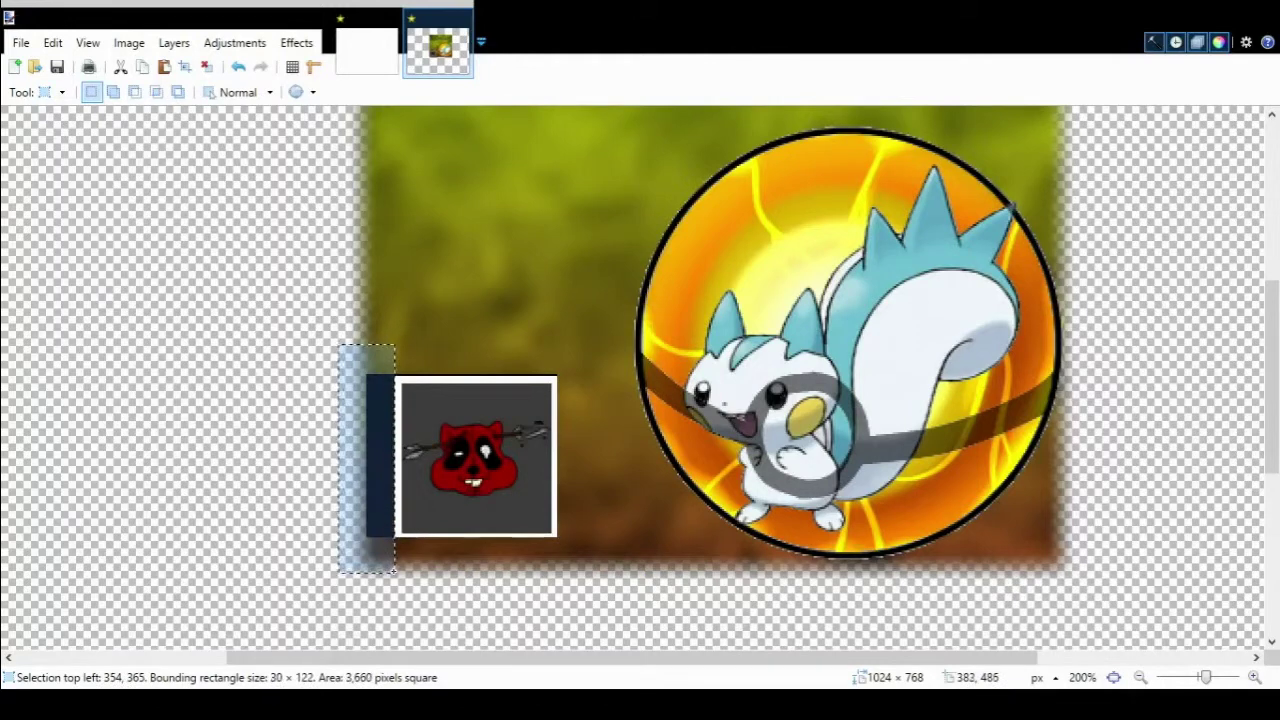
Remove the avatar's white border and place it in the image's lower-left corner.
key("Delete")
key("ctrl+d")
key("s")
key("s")
key("s")
left_click(429, 379)
key("Delete")
key("s")
mouse_move(323, 260)
left_mouse_down()
mouse_move(614, 377)
mouse_move(370, 560)
left_mouse_up()
key("m")
left_click_drag(606, 586, 574, 610)
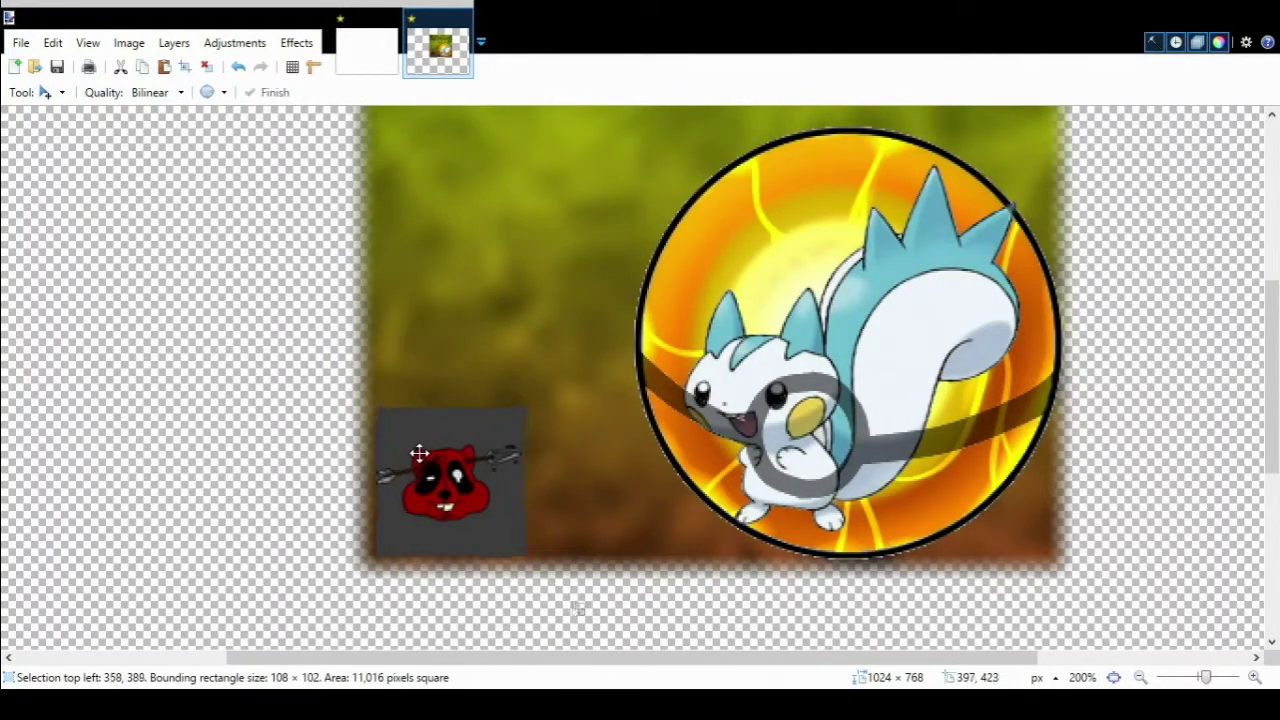
key("s")
key("ctrl+b")
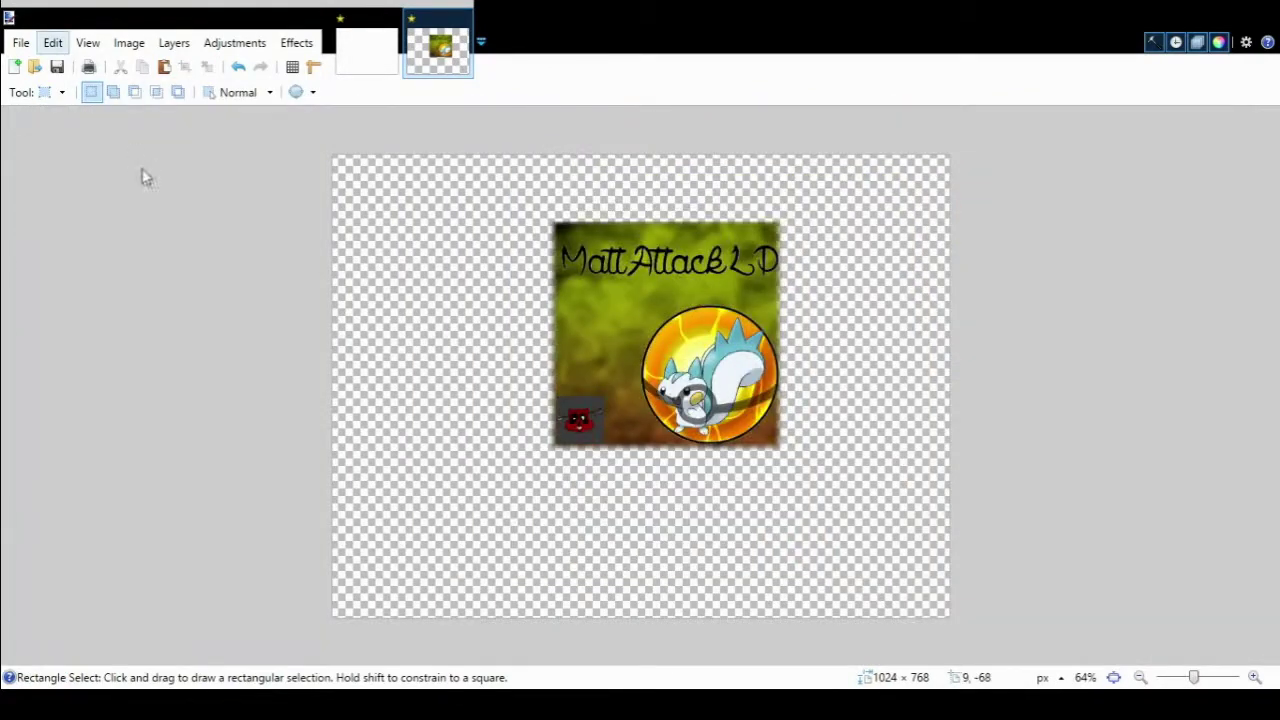
Paste the Twitch screenshot again and cut it down to just the SquirrelPool tag.
key("ctrl+v")
left_click_drag(1191, 634, 1037, 371)
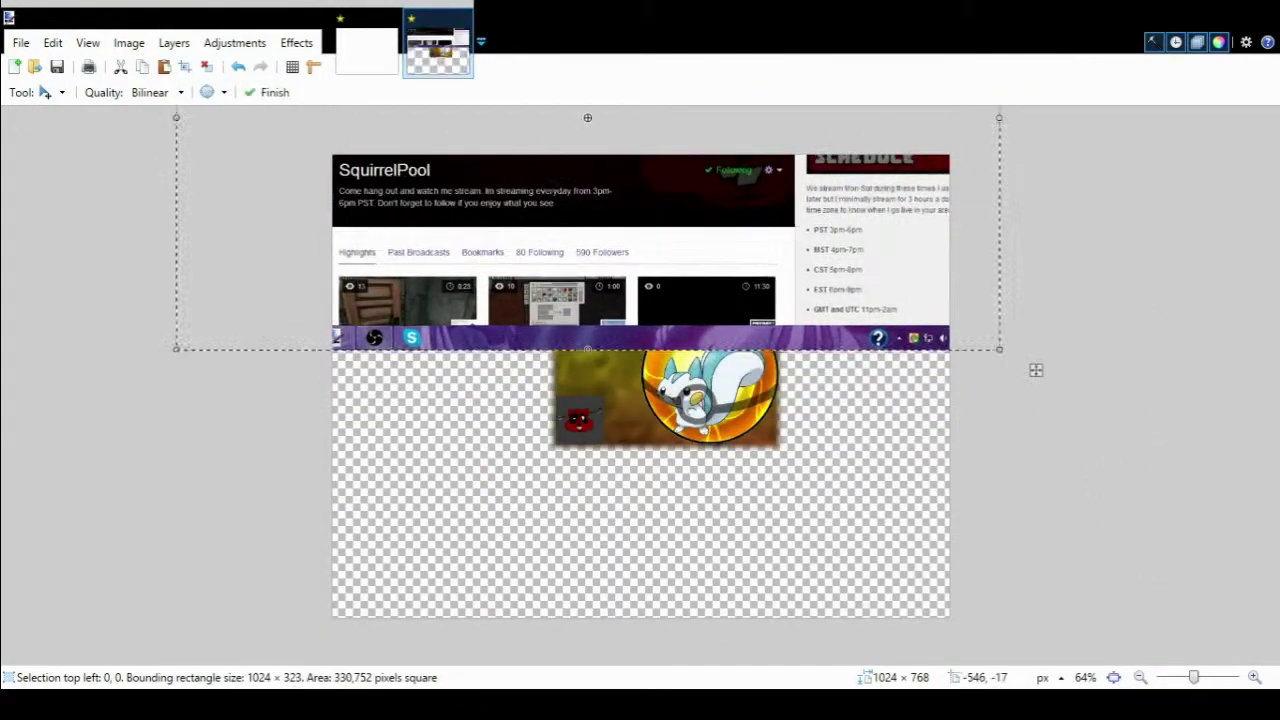
key("s")
mouse_move(320, 512)
left_mouse_down()
mouse_move(987, 277)
mouse_move(982, 177)
mouse_move(445, 176)
mouse_move(330, 152)
mouse_move(398, 194)
mouse_move(571, 354)
mouse_move(605, 315)
mouse_move(560, 304)
left_mouse_up()
key("Delete")
key("Delete")
key("ctrl+d")
key("m")
Remove the black background, leftover black inside letters, and grey line from SquirrelPool.
key("s")
left_click(604, 320)
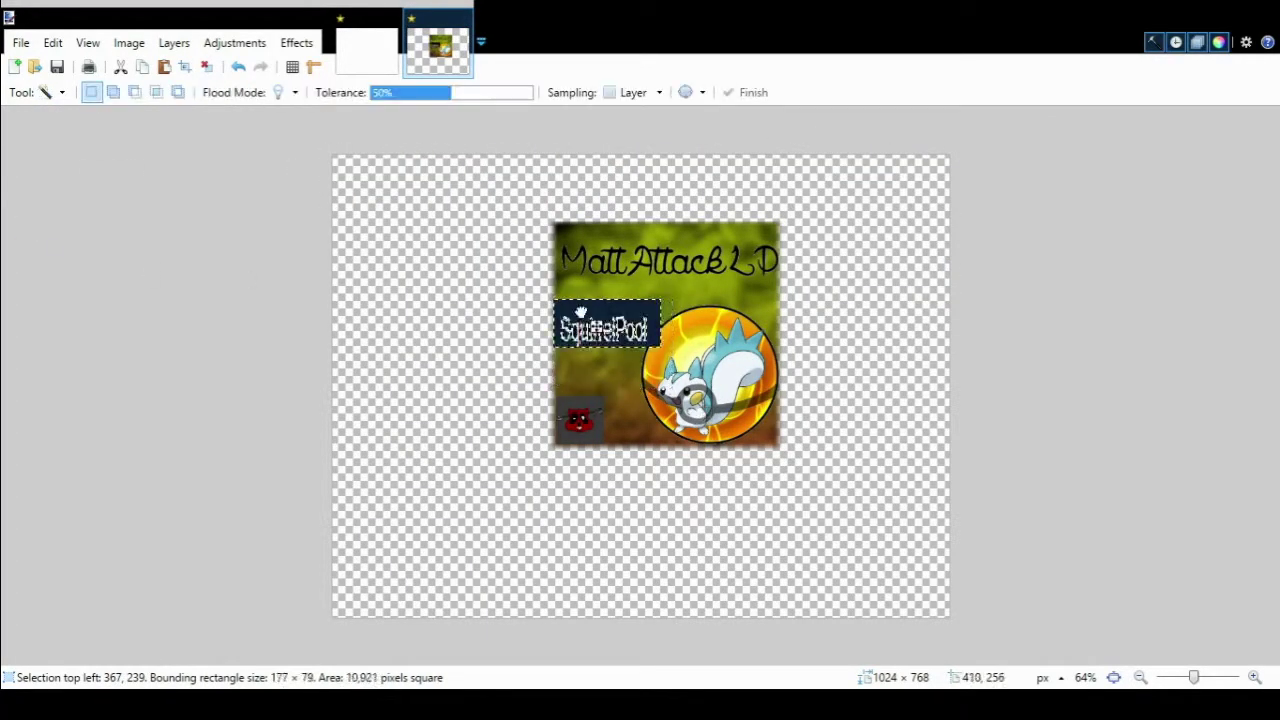
key("Delete")
scroll(604, 320, "up", 5)
left_click(600, 255)
left_click(540, 250)
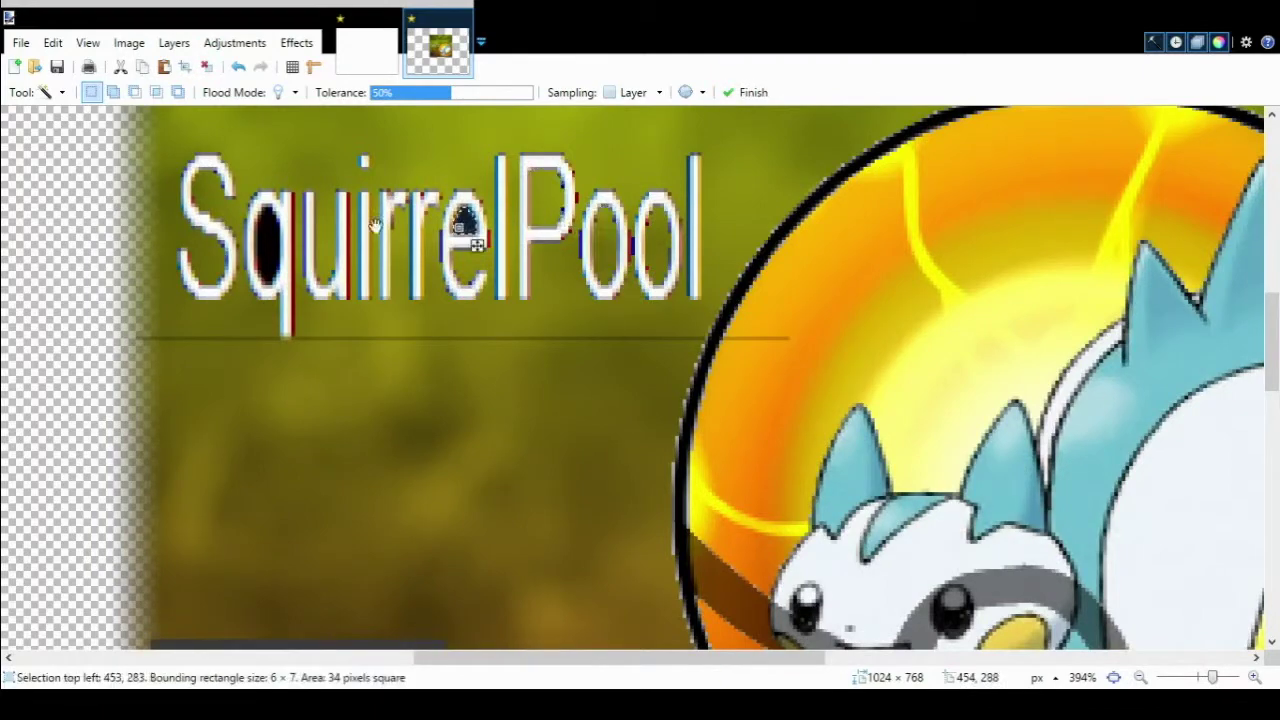
left_click(270, 250)
key("s")
left_click_drag(122, 376, 806, 337)
key("Delete")
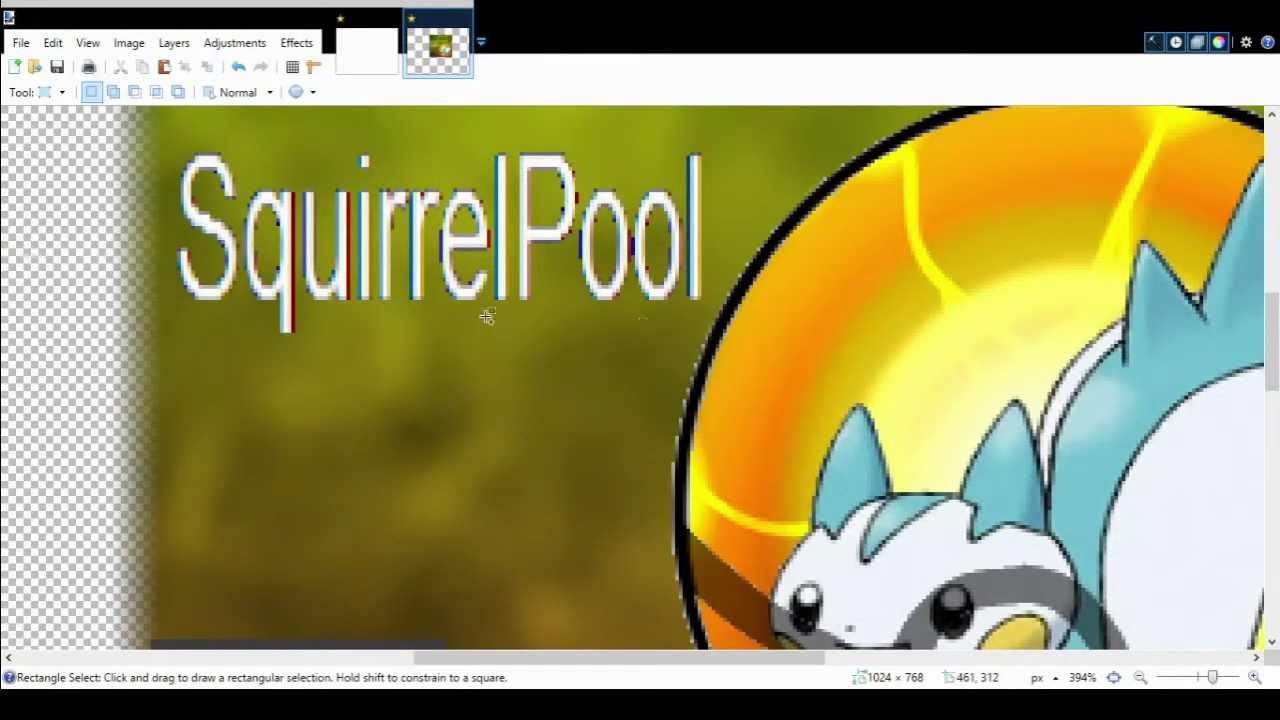
key("ctrl+b")
scroll(226, 262, "up", 5)
Paint Bucket the SquirrelPool letters dark, including the P.
key("f")
left_click_drag(215, 657, 625, 657)
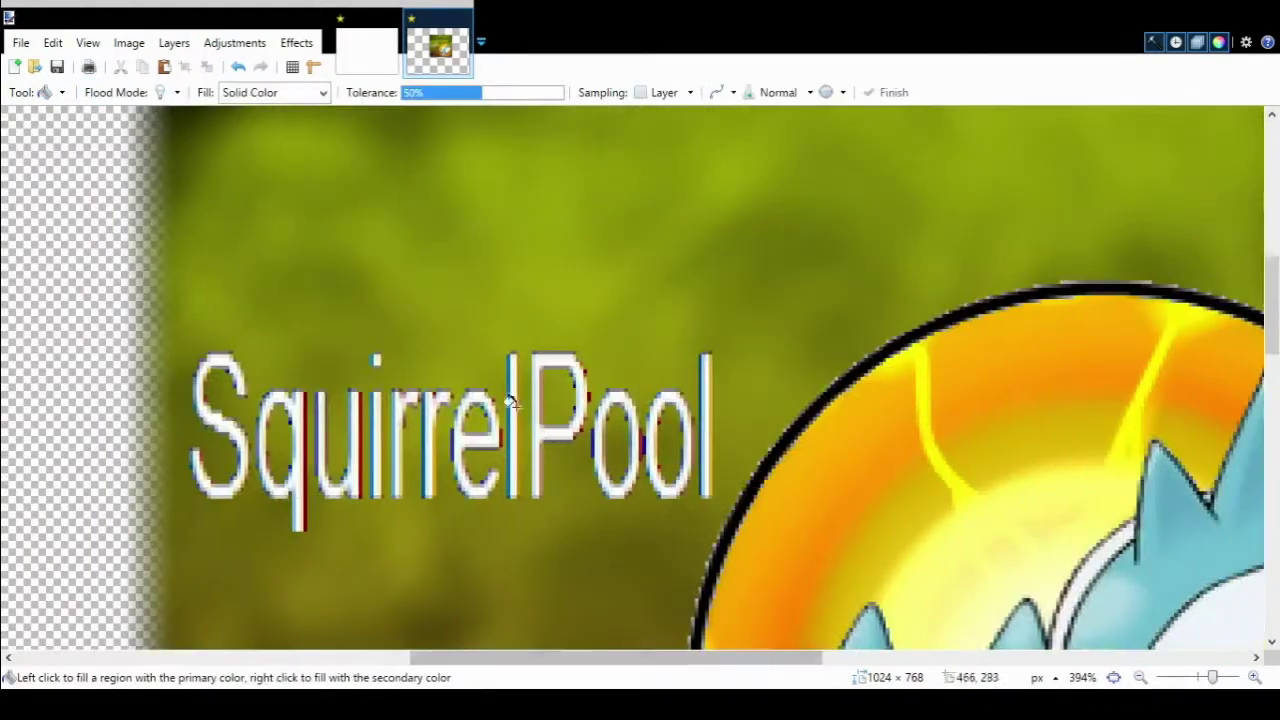
left_click(586, 422)
left_click(238, 66)
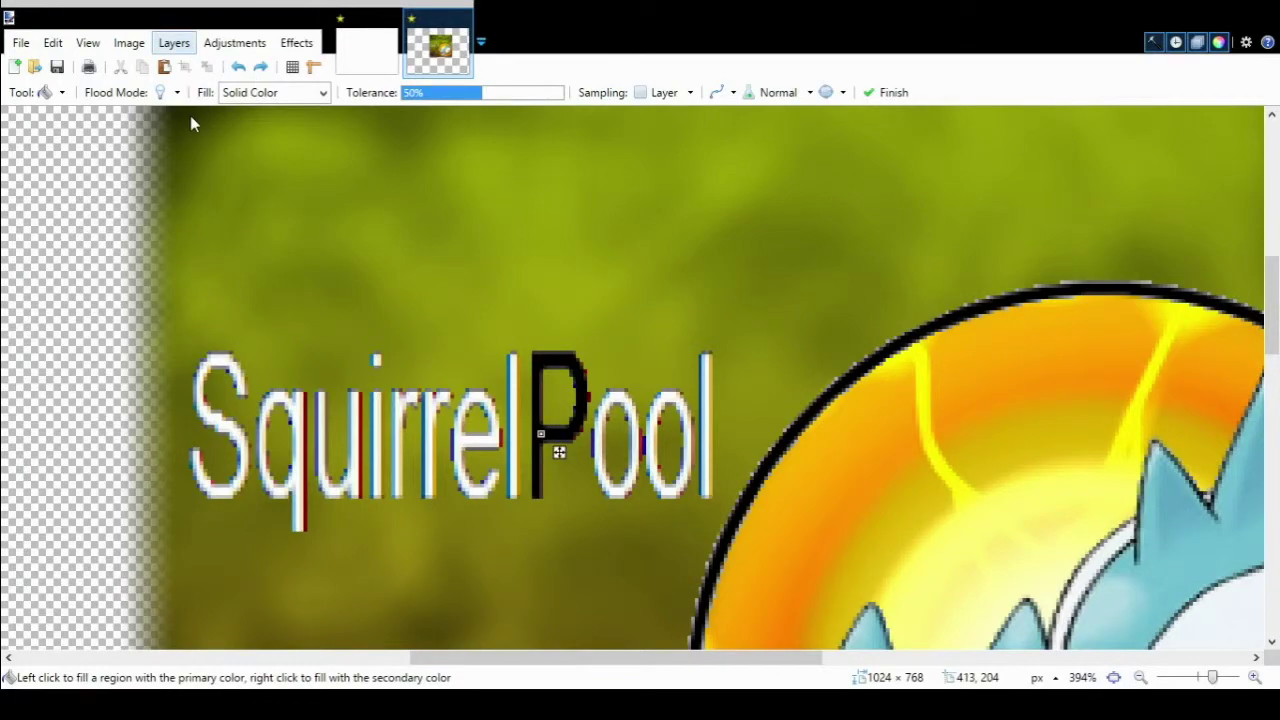
key("ctrl+y")
left_click(533, 429)
scroll(533, 429, "down", 3)
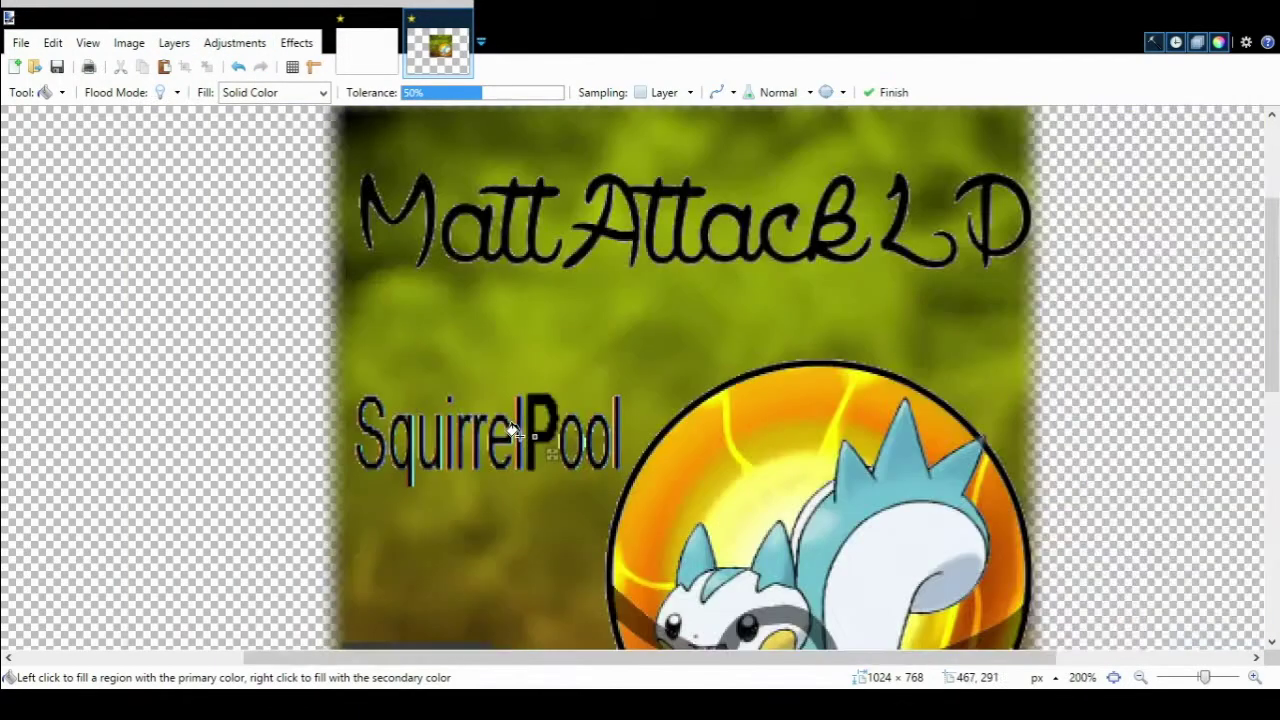
scroll(500, 380, "down", 2)
Nudge the SquirrelPool text slightly downward.
key("s")
mouse_move(452, 302)
left_mouse_down()
mouse_move(648, 366)
mouse_move(607, 437)
left_mouse_up()
key("m")
key("s")
Select the whole picture and move it toward the canvas's top-left.
key("ctrl+d")
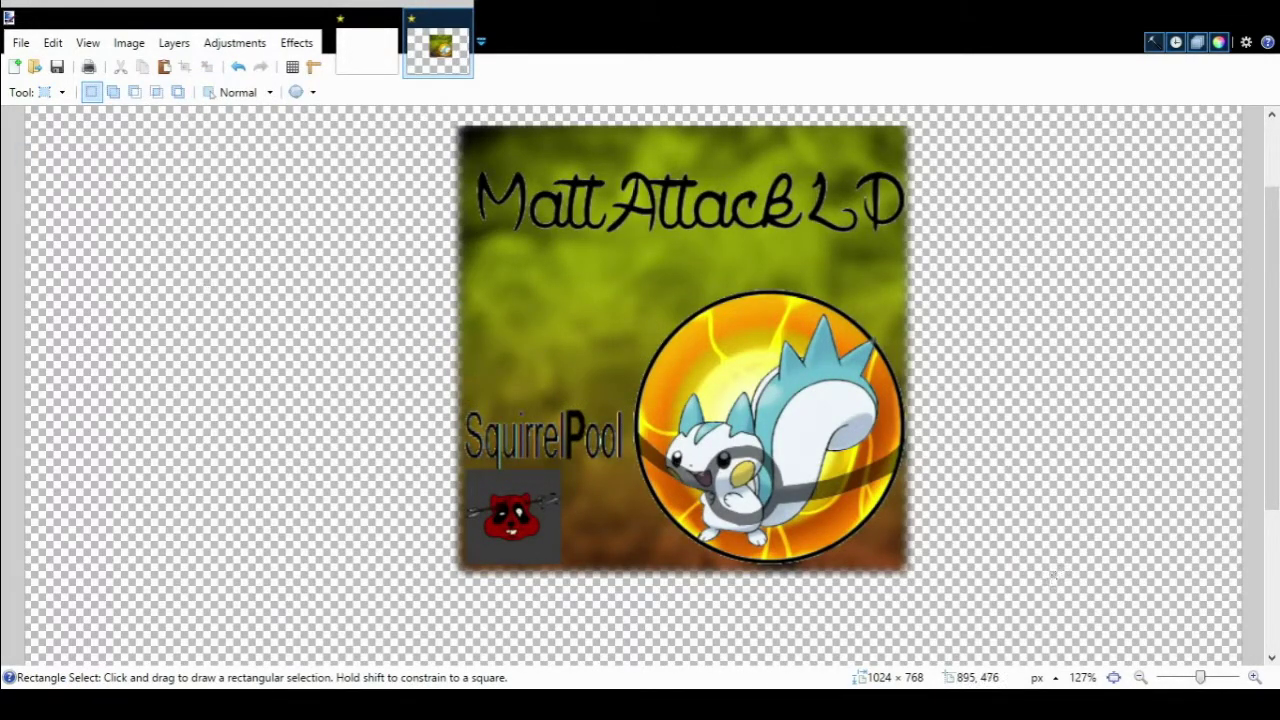
scroll(875, 535, "down", 3)
left_click_drag(437, 178, 834, 495)
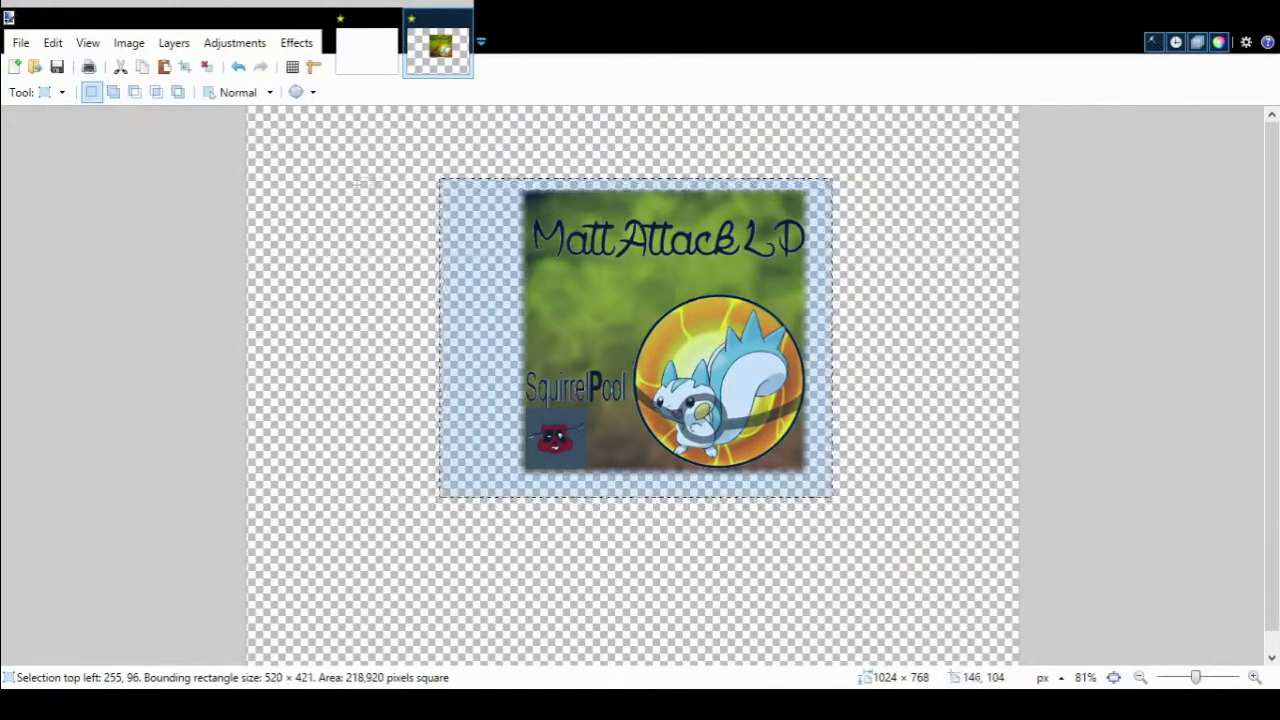
scroll(834, 495, "down", 3)
key("m")
left_click_drag(625, 313, 451, 265)
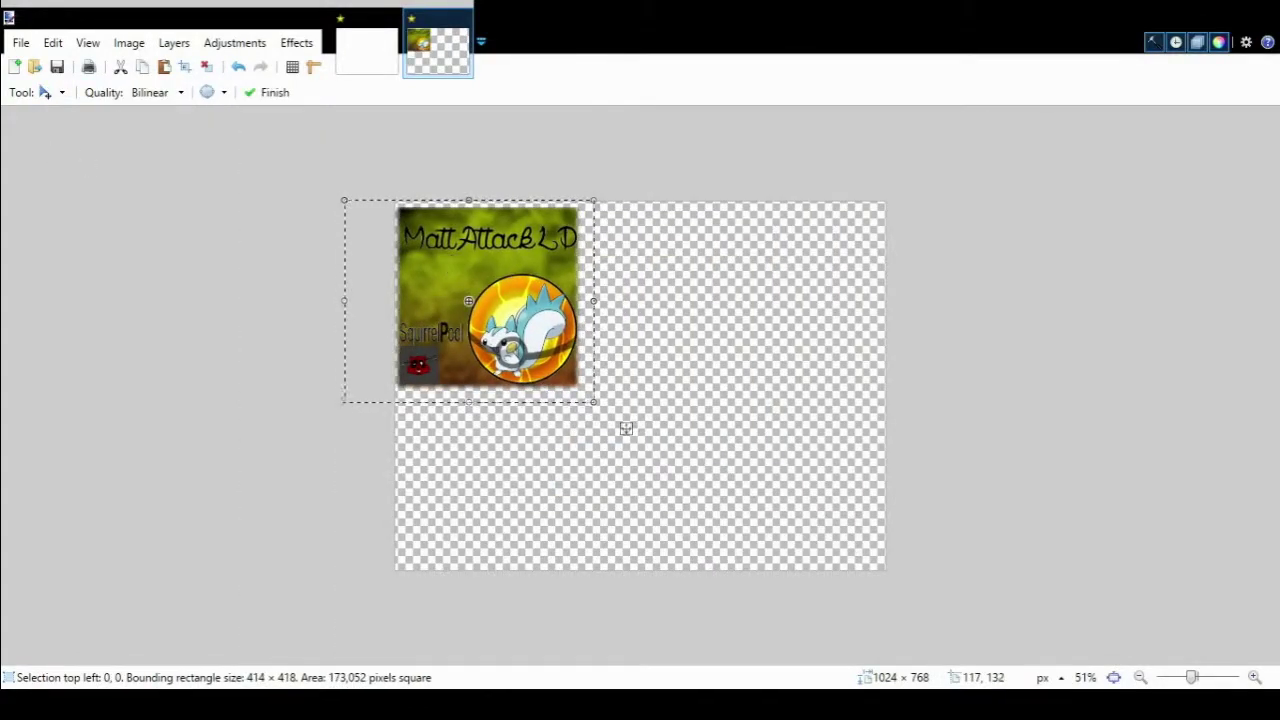
Reposition the picture into the top-left corner of the 800×800 canvas.
mouse_move(426, 194)
left_mouse_down()
mouse_move(703, 468)
mouse_move(735, 473)
left_mouse_up()
key("s")
key("m")
left_click_drag(564, 350, 483, 273)
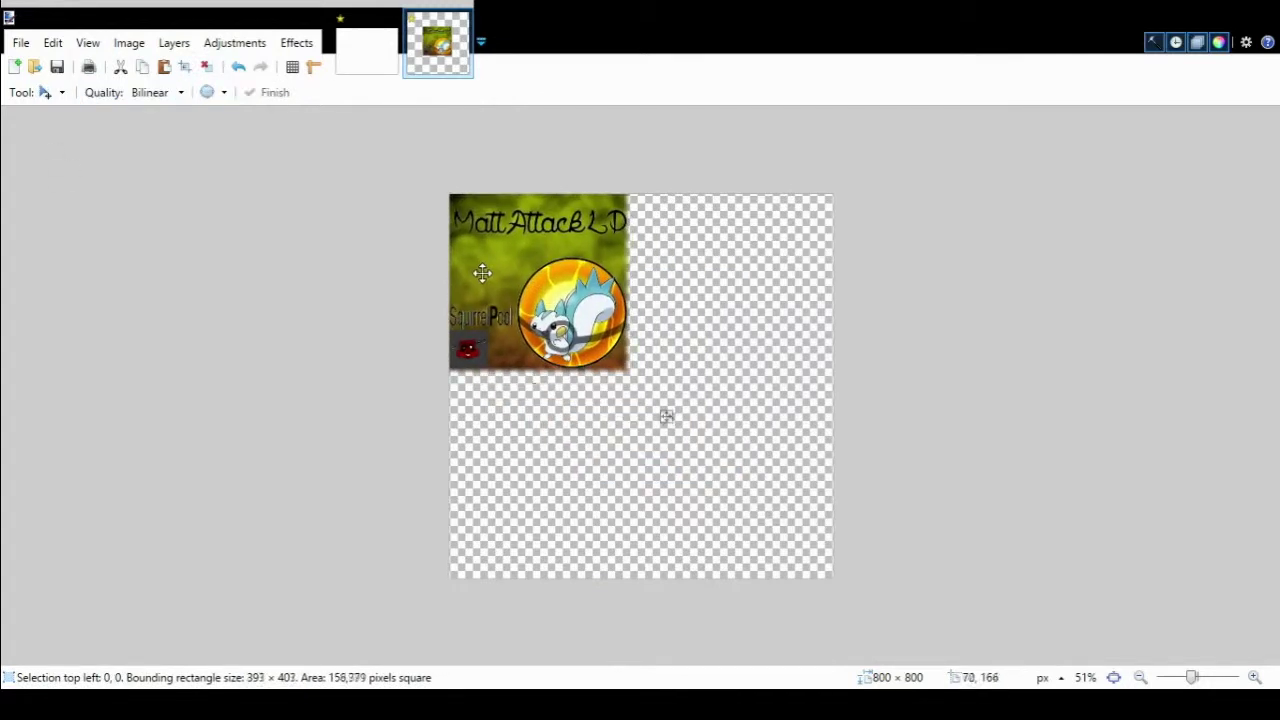
Stretch the picture's edges outward until it covers the canvas edge to edge.
left_click_drag(637, 388, 858, 628)
left_click_drag(436, 402, 411, 397)
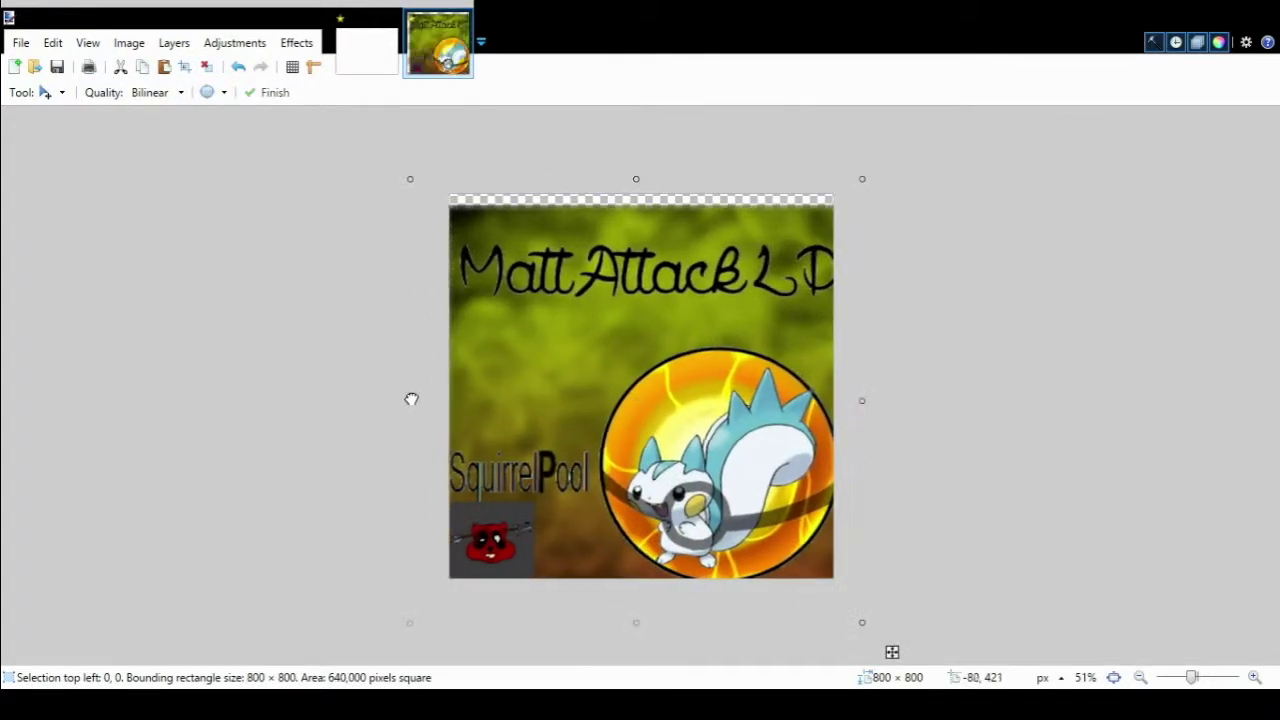
left_click_drag(637, 171, 638, 160)
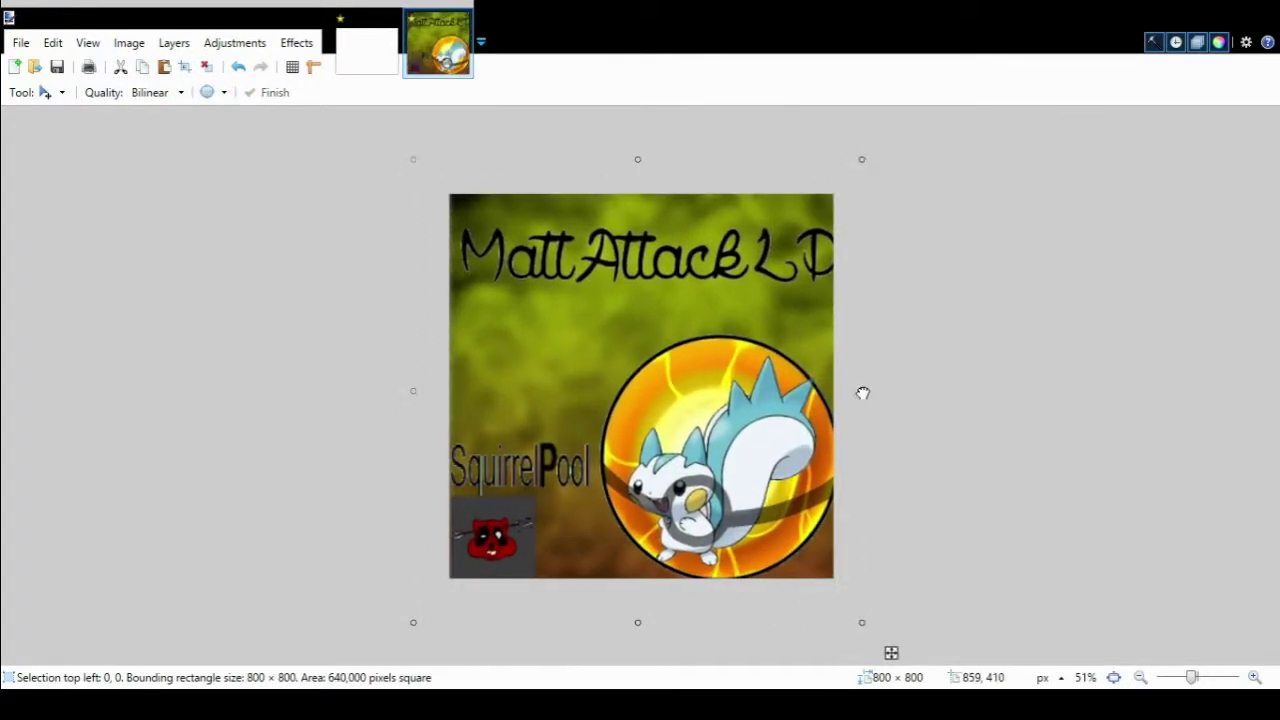
left_click_drag(862, 391, 856, 392)
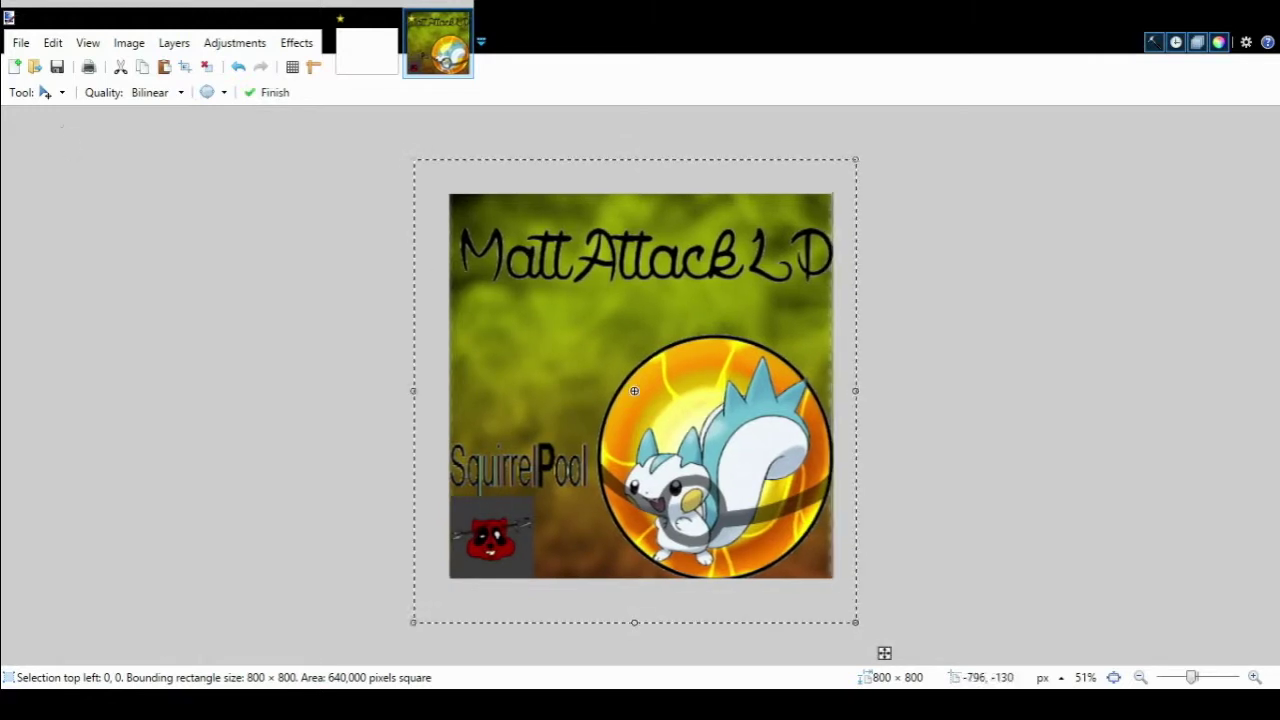
key("s")
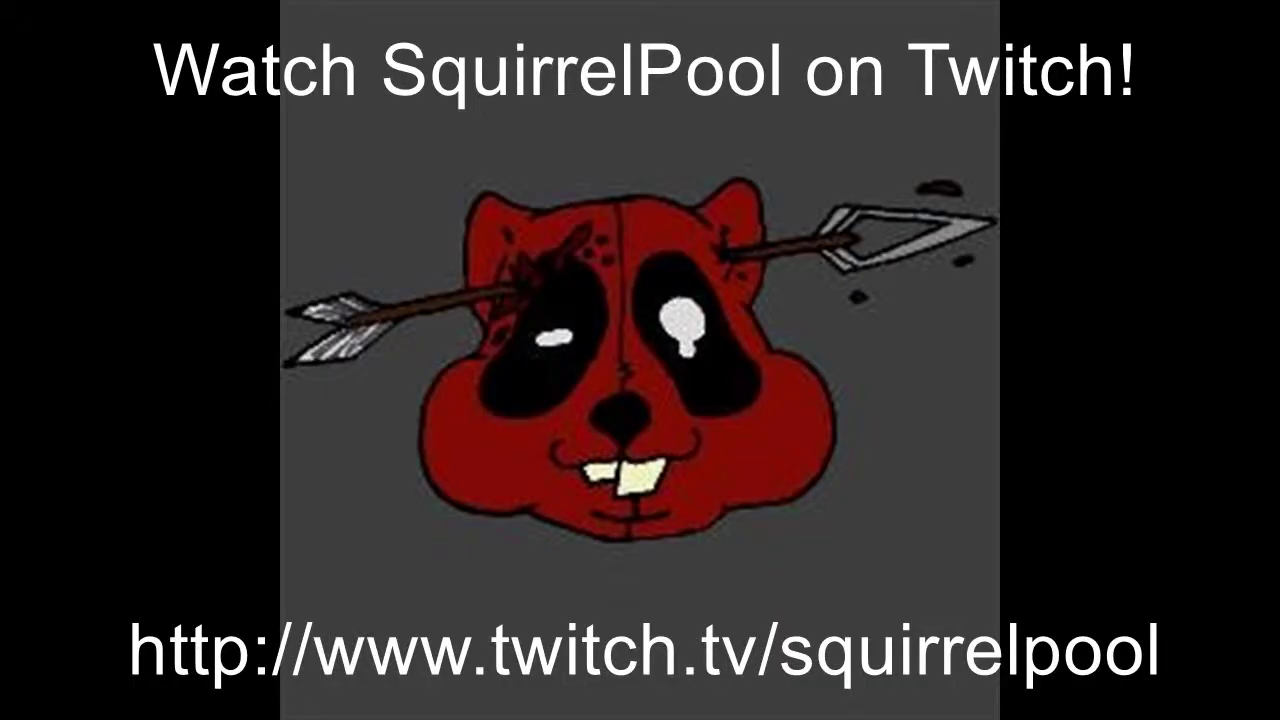